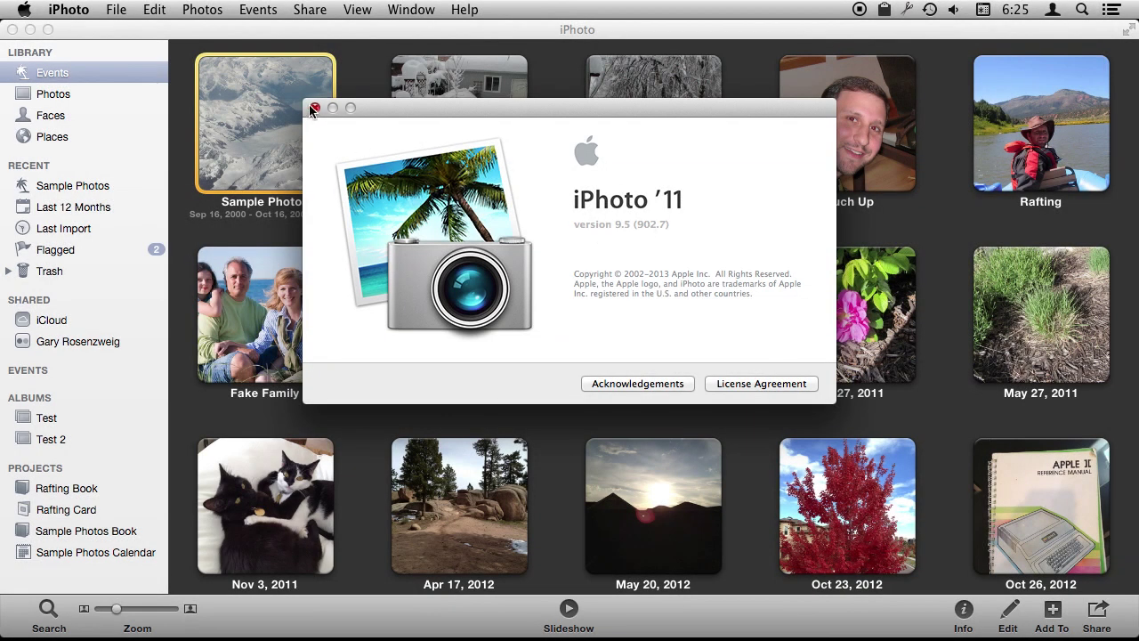
# Close the About window, browse the File menu and Share options, then open the Sample Photos event.
pyautogui.click(313, 108)
pyautogui.click(117, 10)
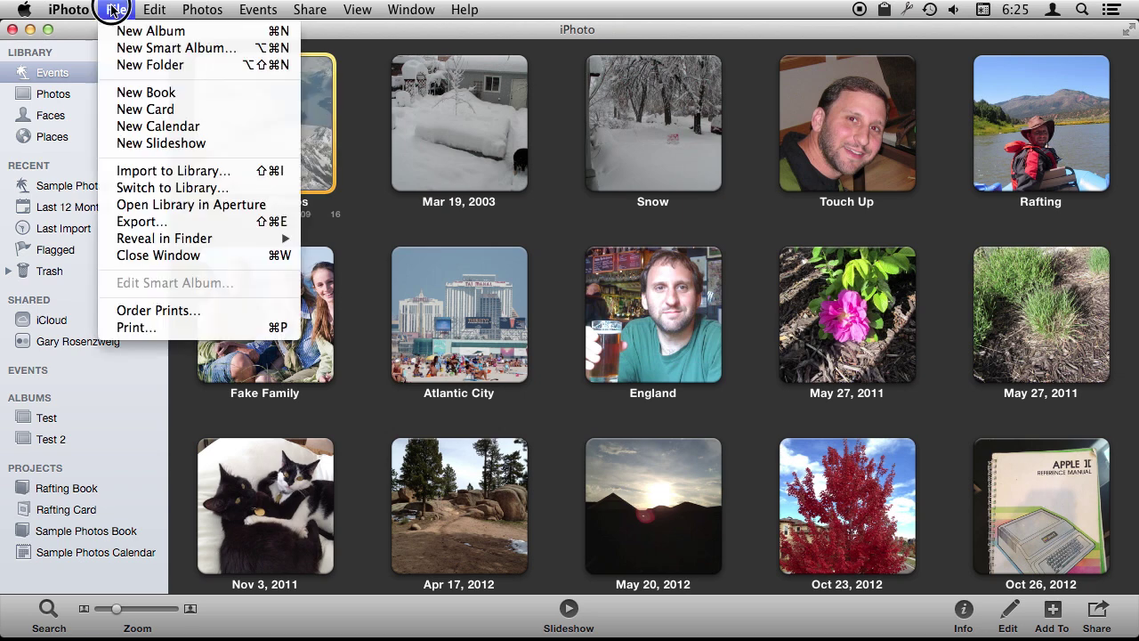
pyautogui.click(117, 10)
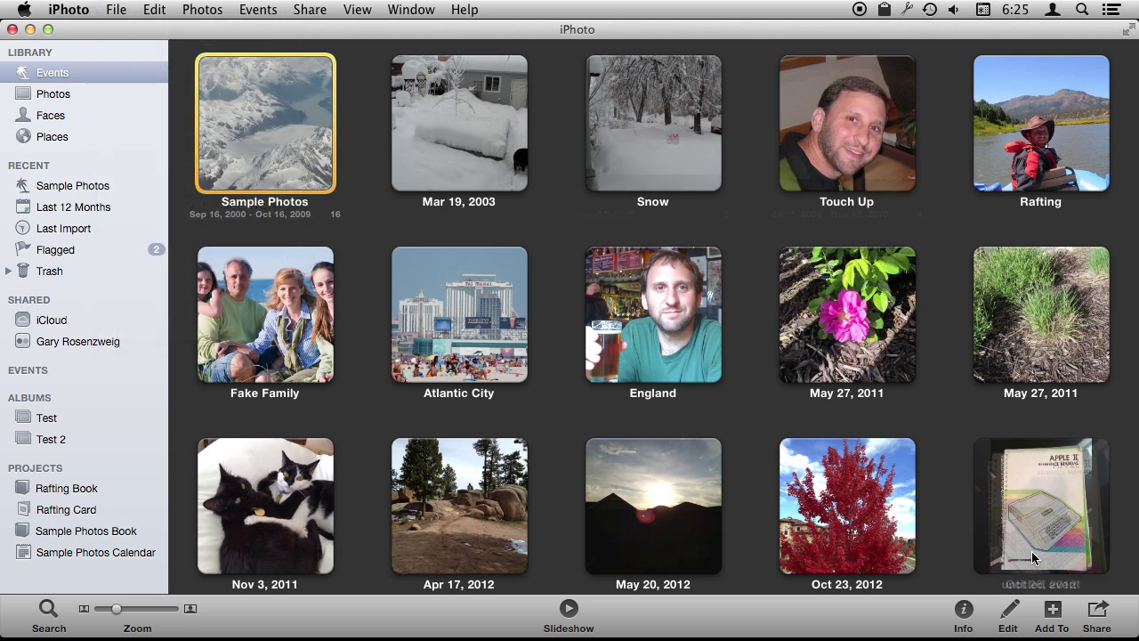
pyautogui.click(1098, 614)
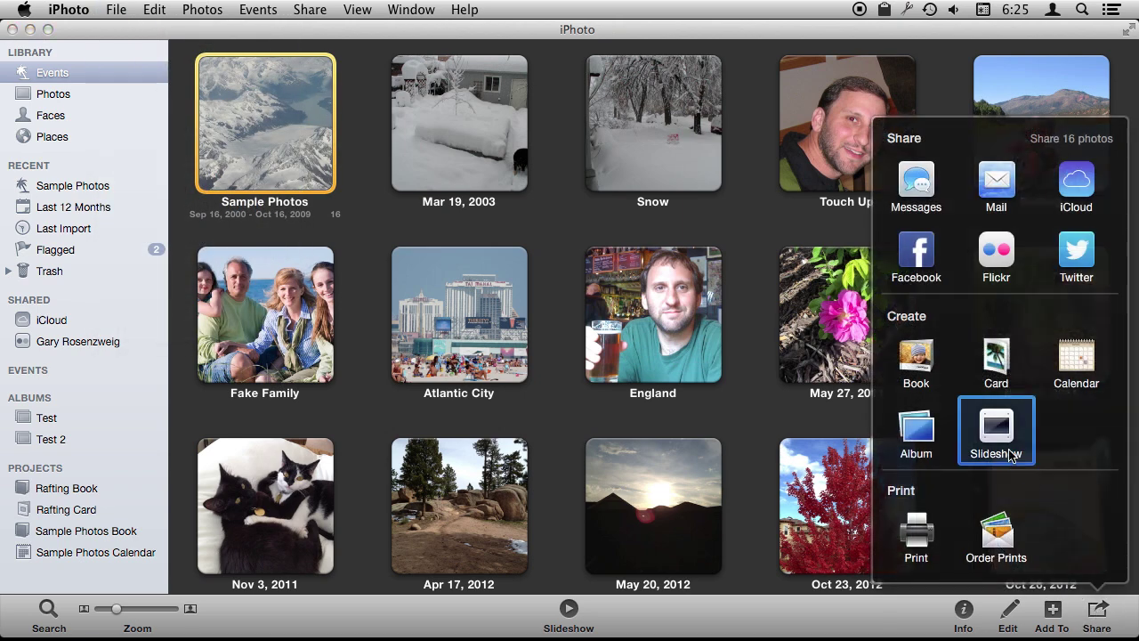
pyautogui.click(267, 134)
pyautogui.doubleClick(258, 130)
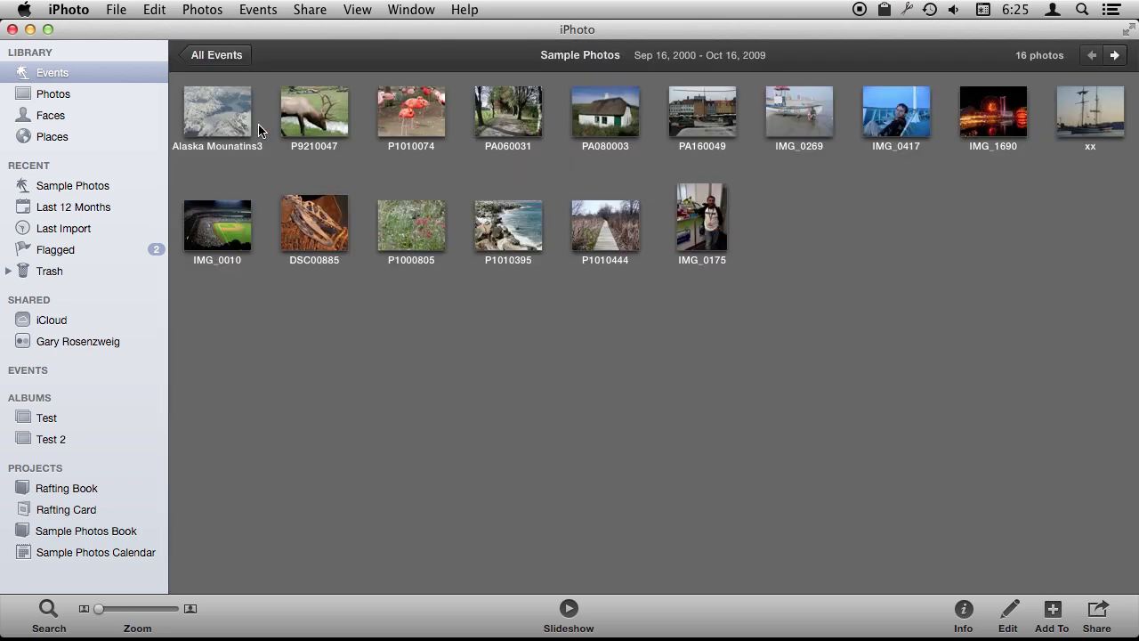
# Select the Alaska Mounatins3 thumbnail and bring up the File menu.
pyautogui.click(214, 104)
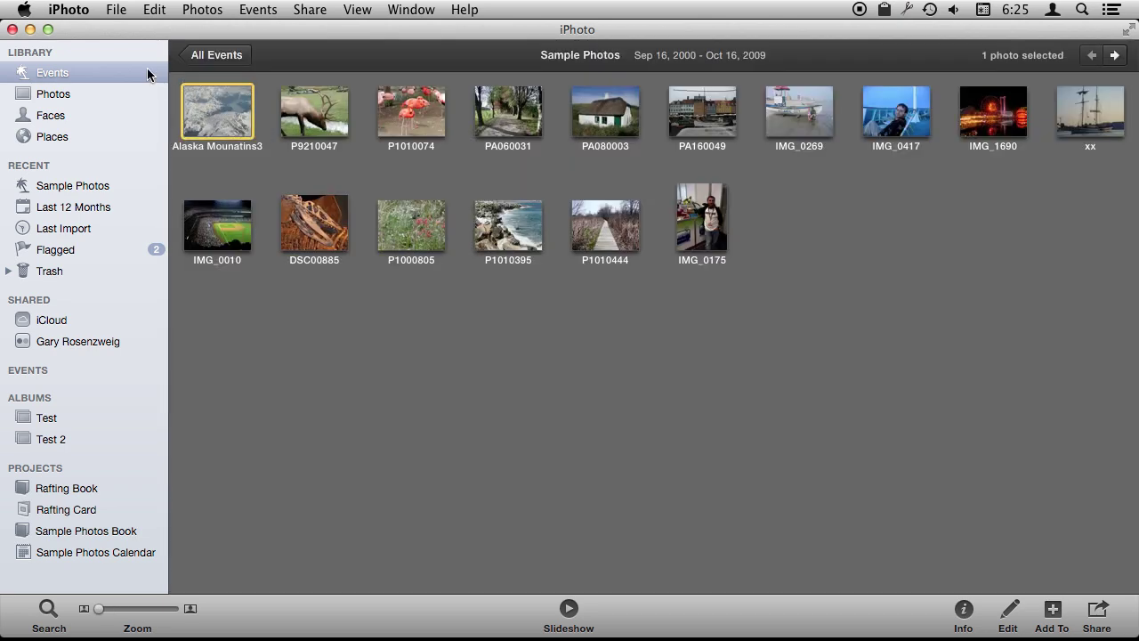
pyautogui.click(116, 9)
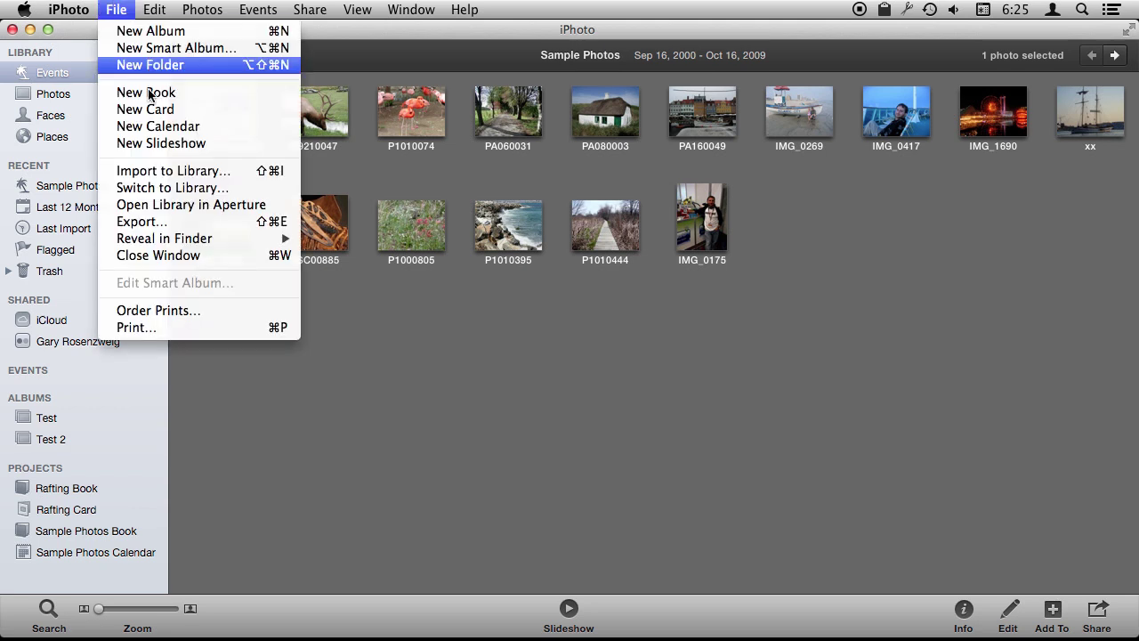
# Open the Export dialog, preview the Web Page and Slideshow tabs, and keep Kind as JPEG.
pyautogui.click(163, 228)
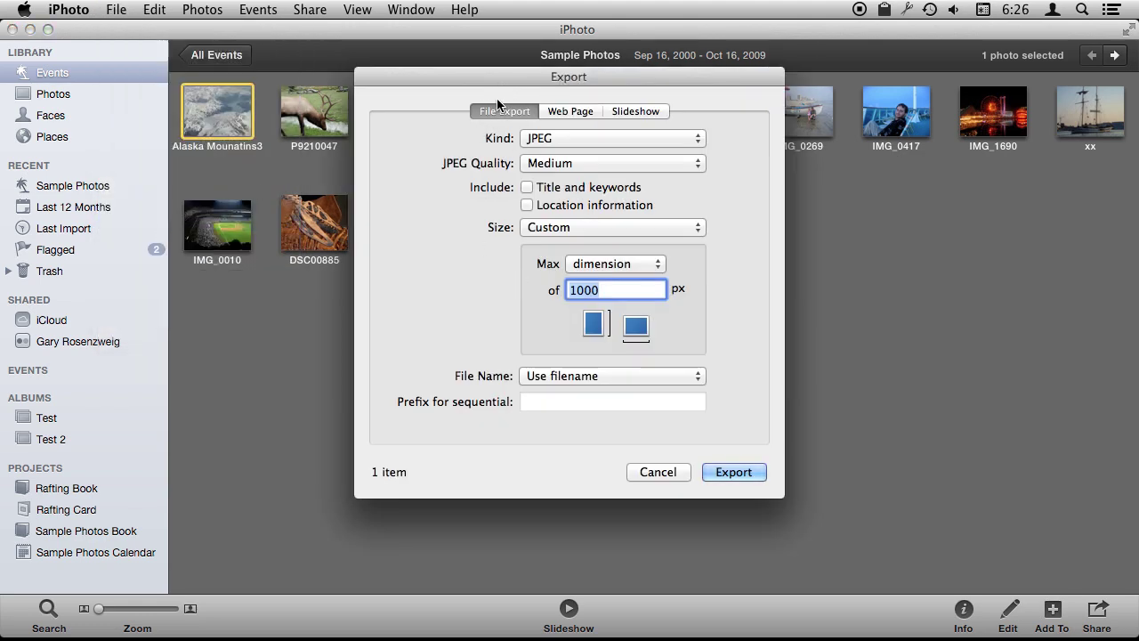
pyautogui.click(552, 111)
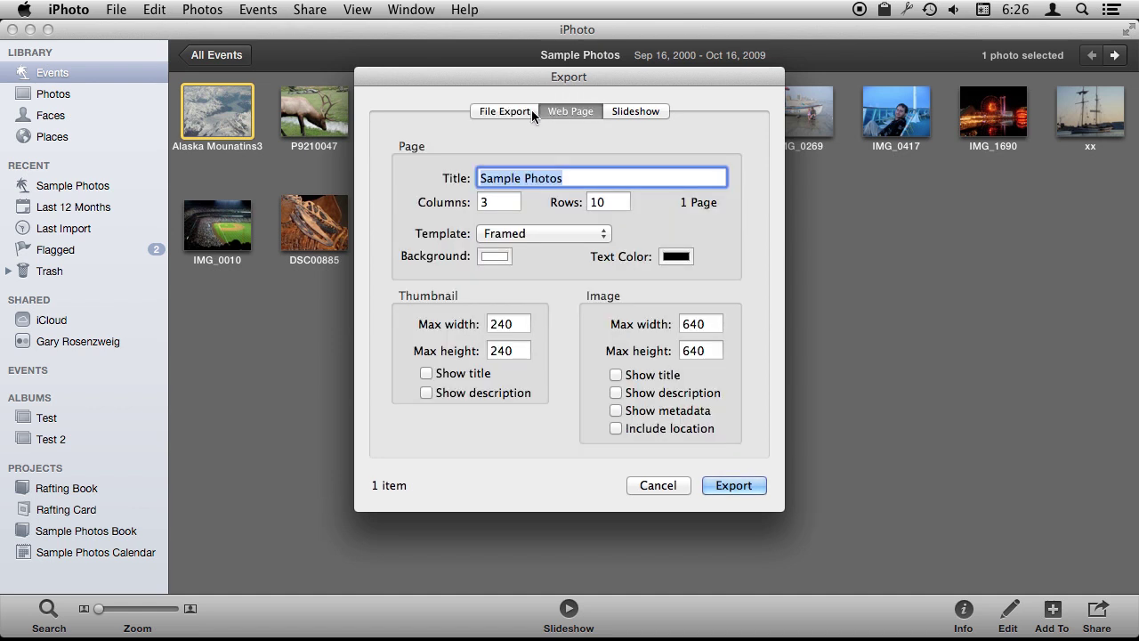
pyautogui.click(633, 111)
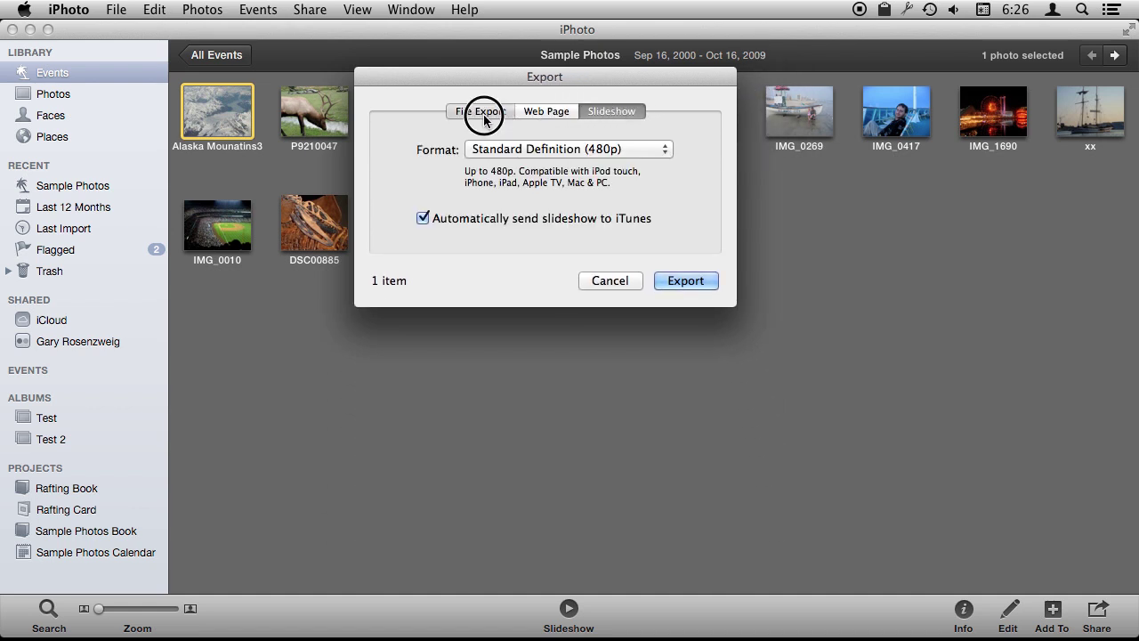
pyautogui.click(472, 111)
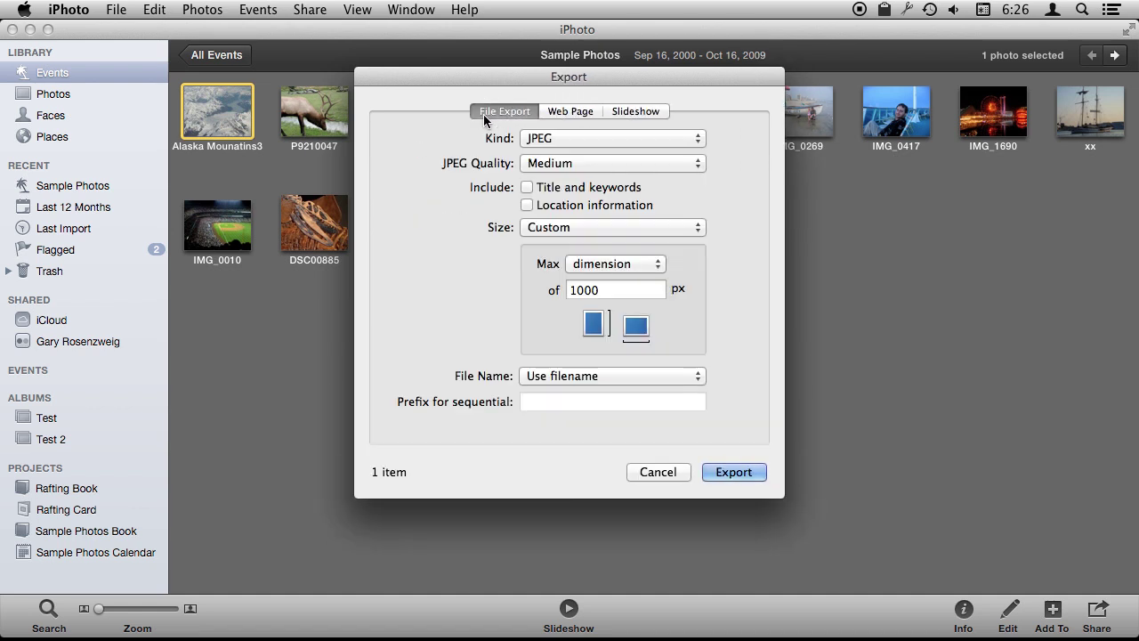
pyautogui.click(537, 140)
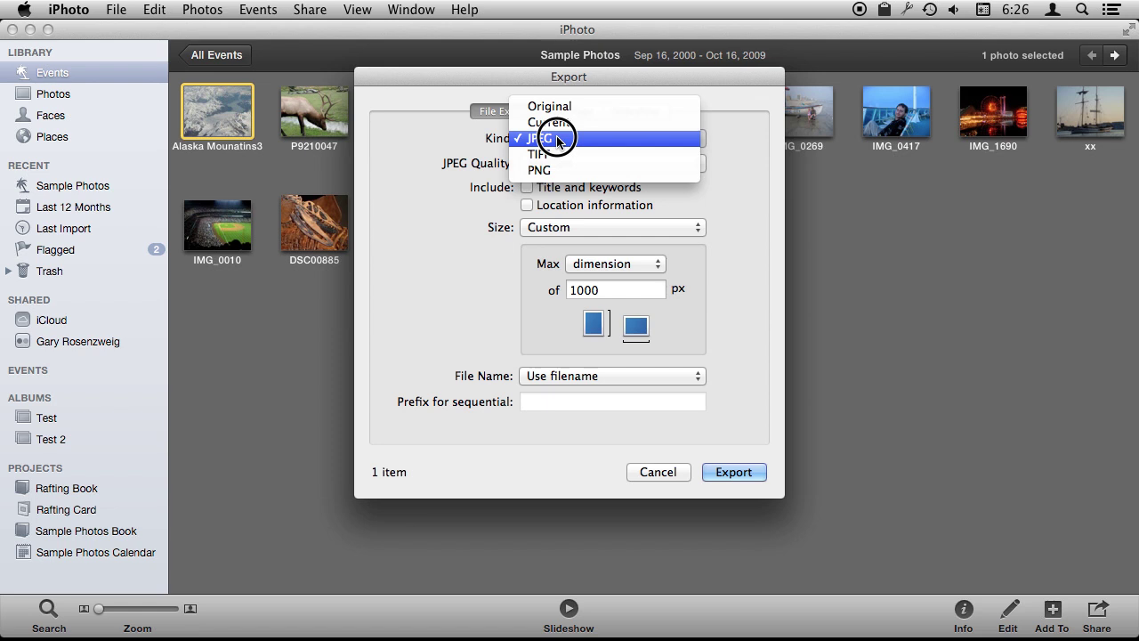
pyautogui.click(549, 141)
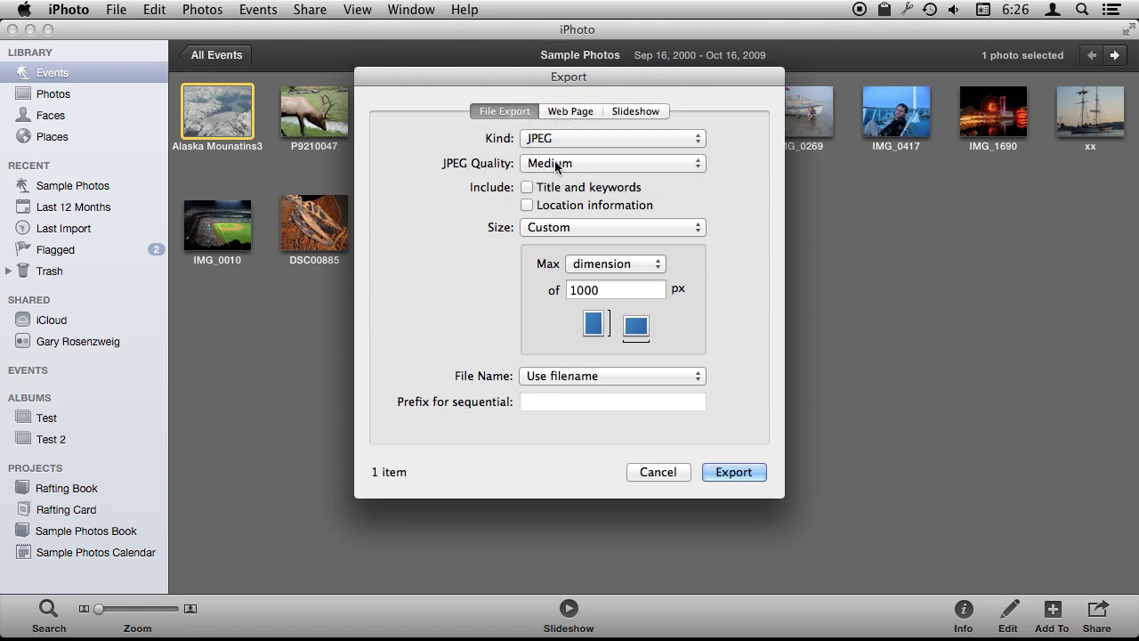
# Keep Medium JPEG quality and include title, keywords and location information in the export.
pyautogui.click(555, 163)
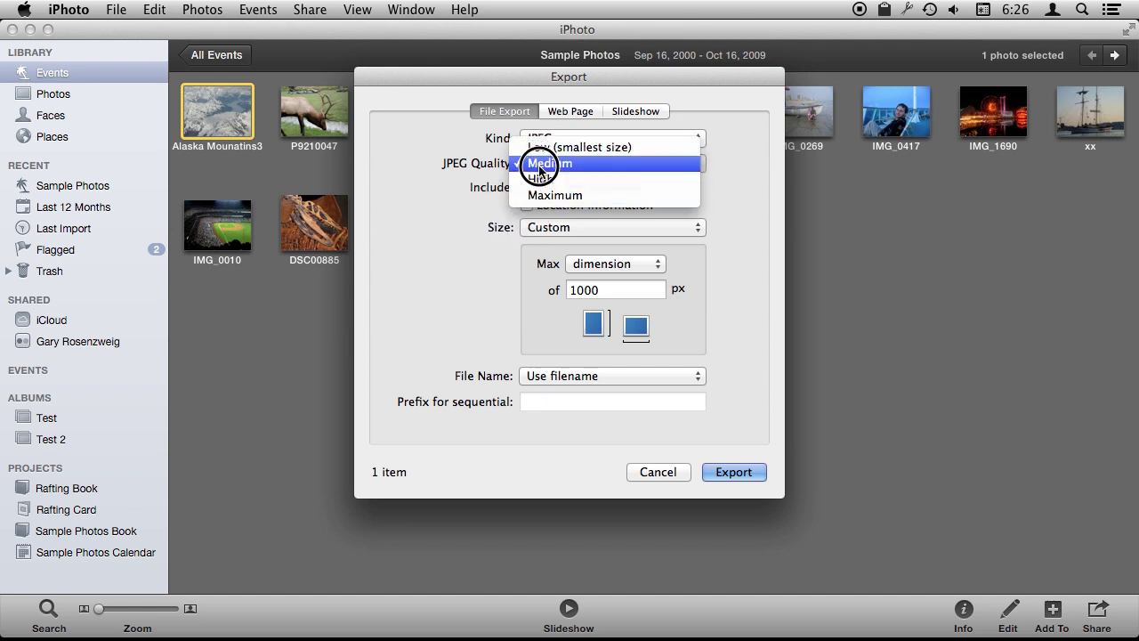
pyautogui.click(476, 173)
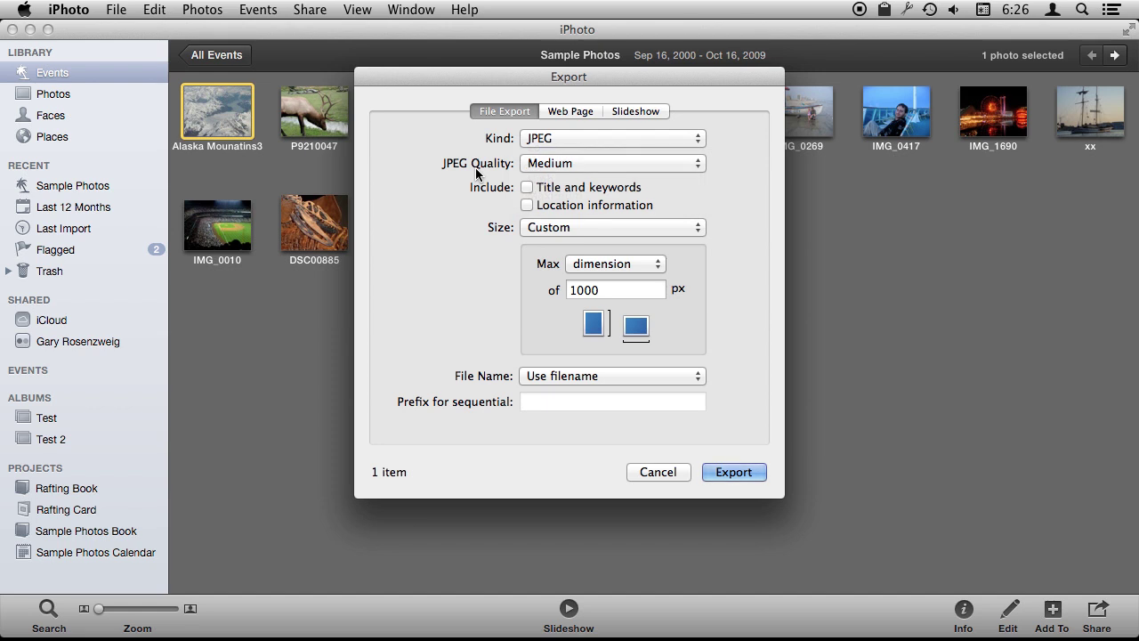
pyautogui.click(526, 187)
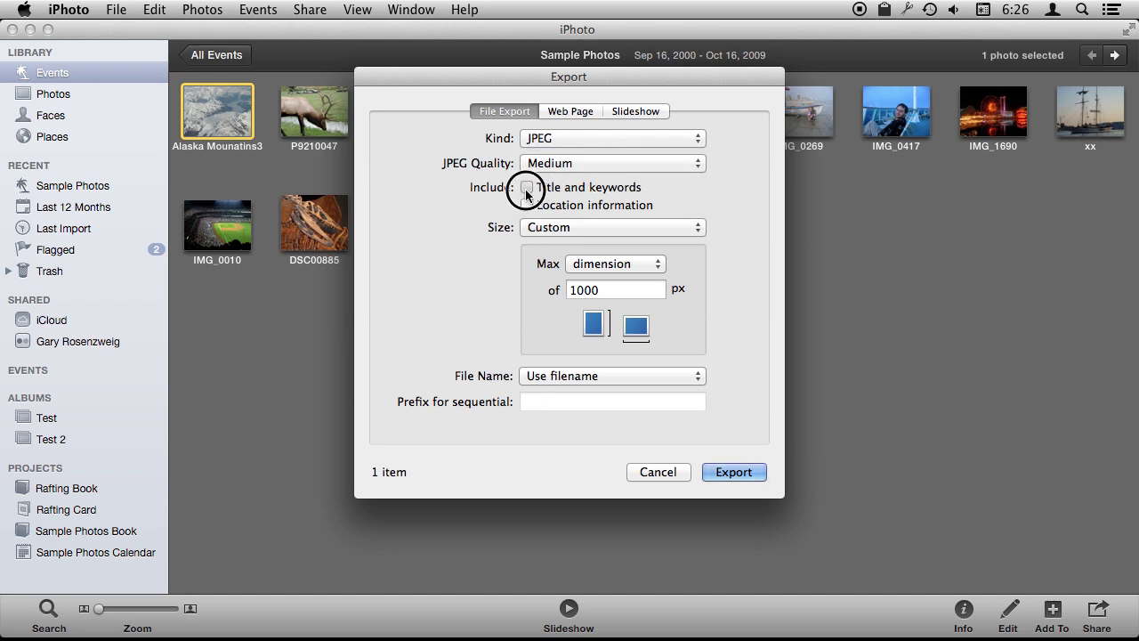
pyautogui.click(526, 204)
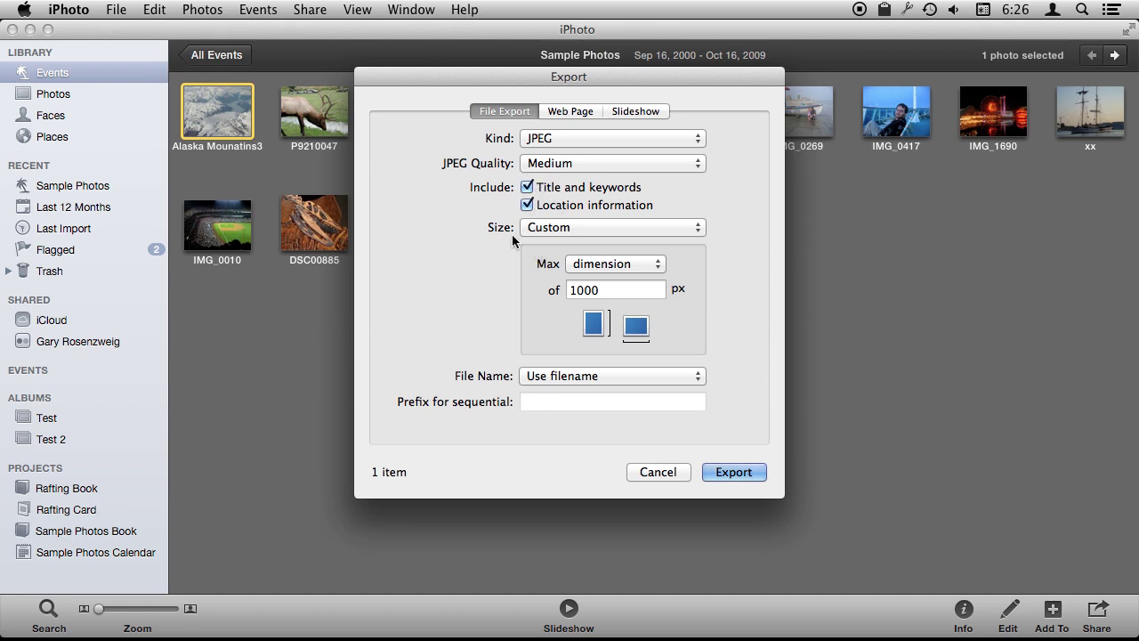
# Try the Full Size and custom width/height/dimension size options, then settle on Medium size.
pyautogui.click(563, 230)
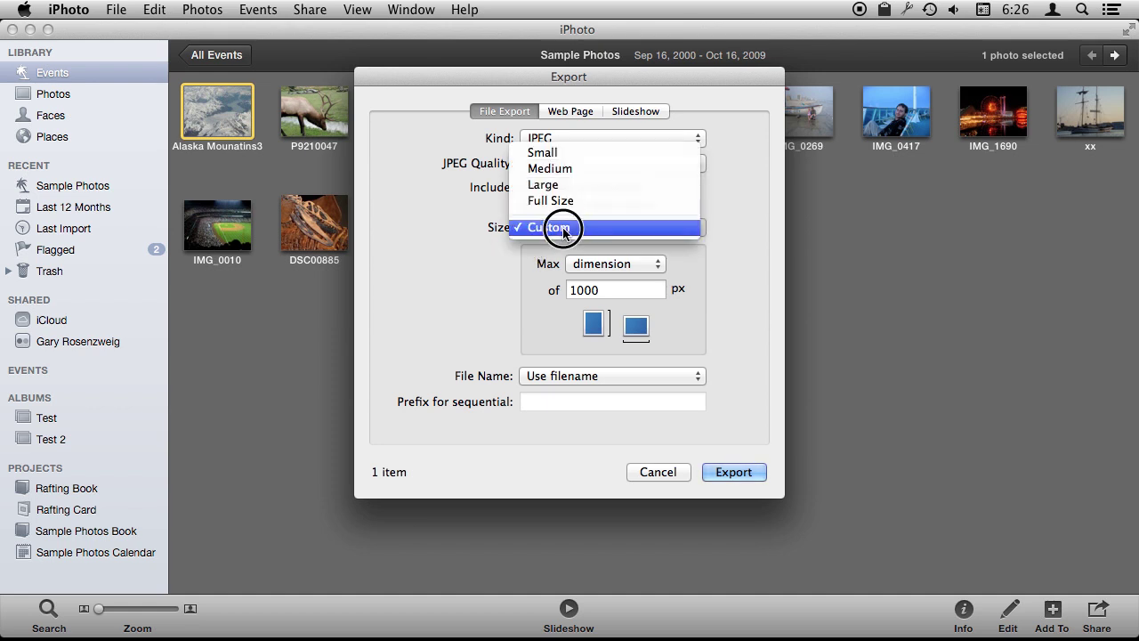
pyautogui.click(560, 200)
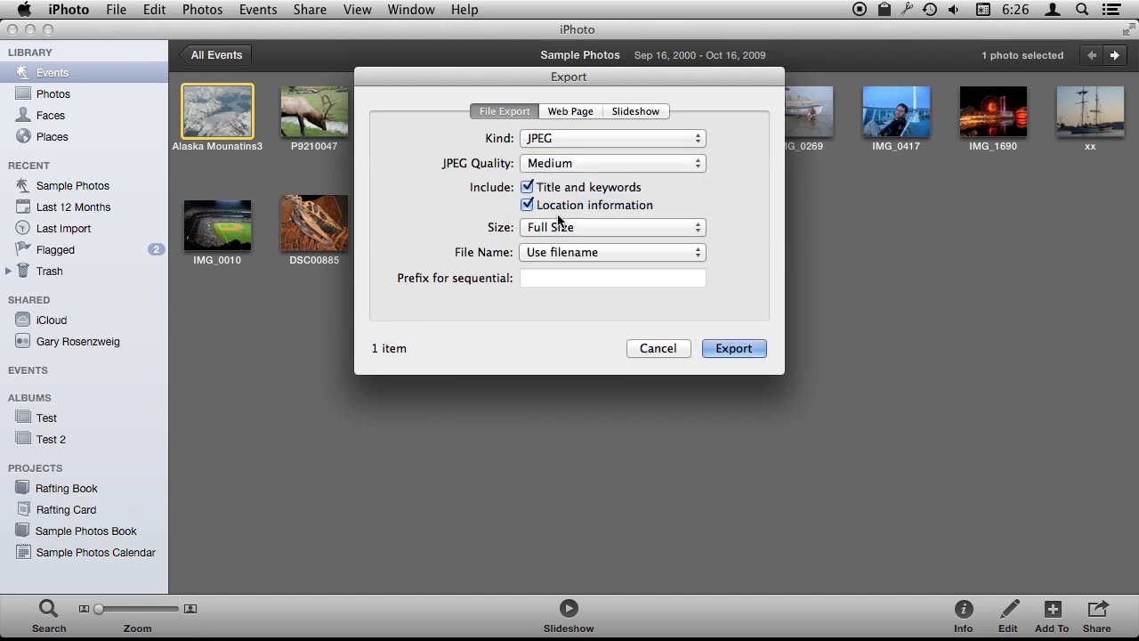
pyautogui.click(556, 225)
pyautogui.click(558, 254)
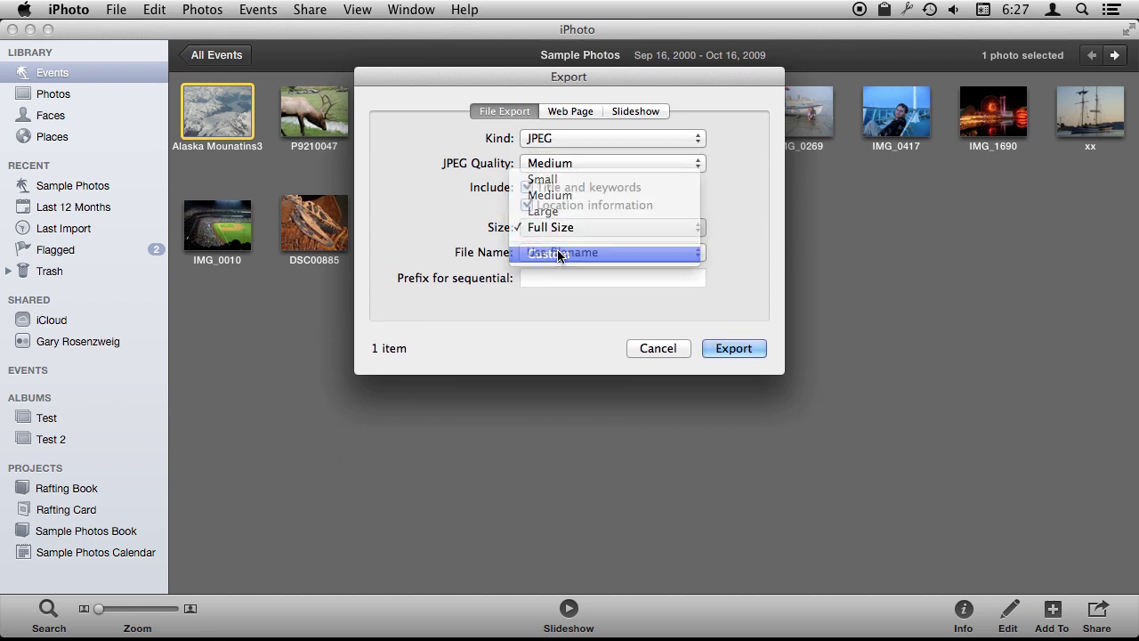
pyautogui.click(606, 263)
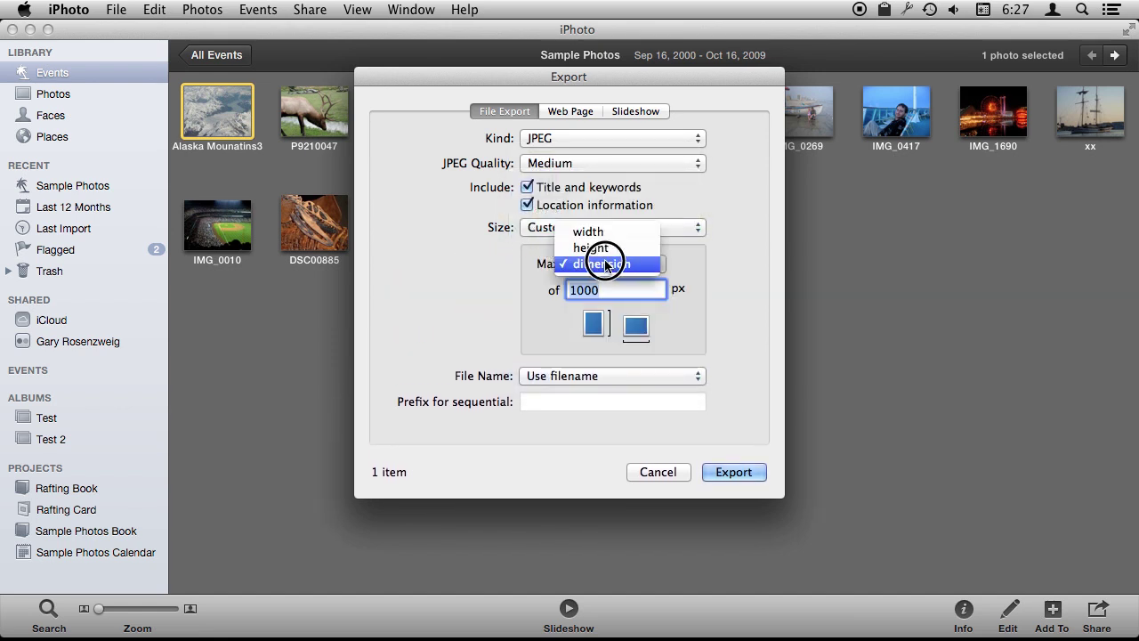
pyautogui.click(591, 231)
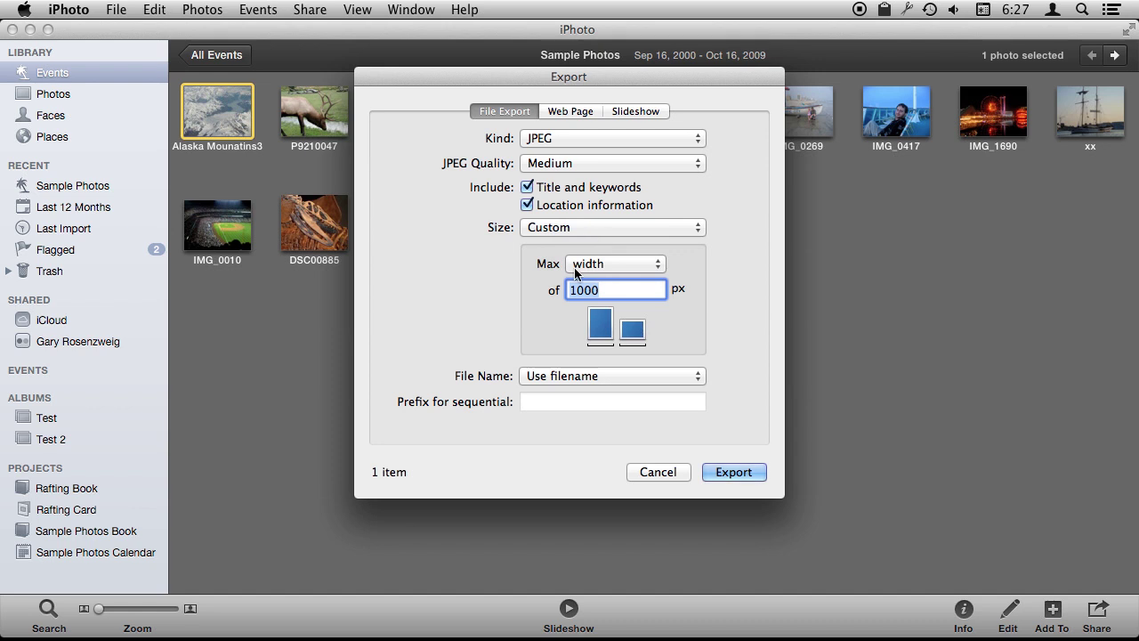
pyautogui.click(622, 266)
pyautogui.click(594, 281)
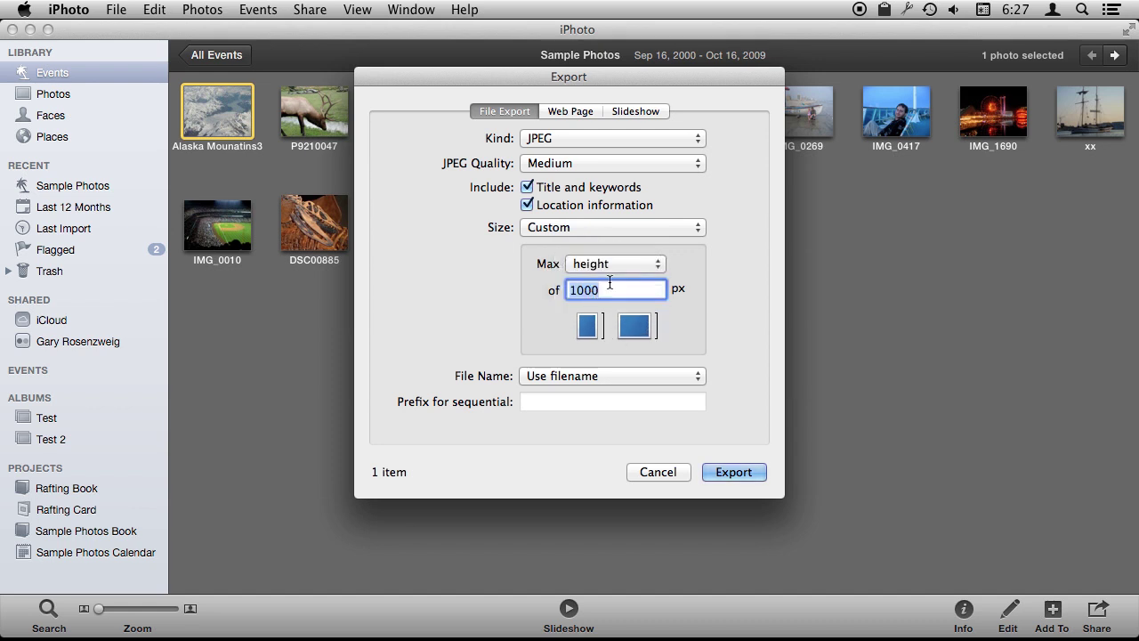
pyautogui.click(623, 264)
pyautogui.click(623, 279)
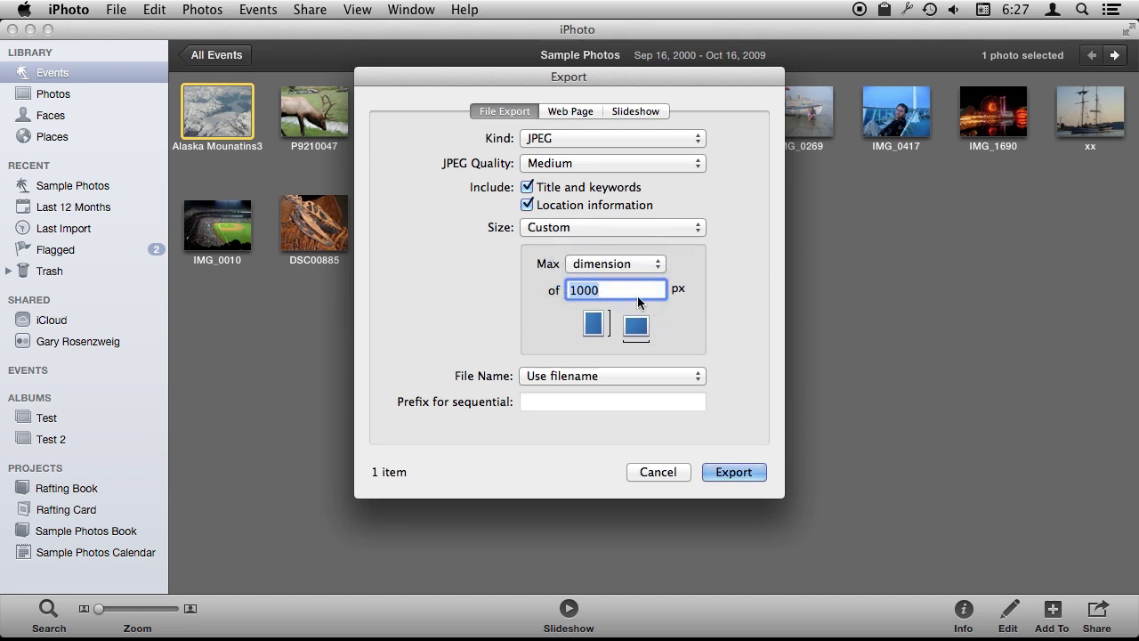
pyautogui.click(564, 227)
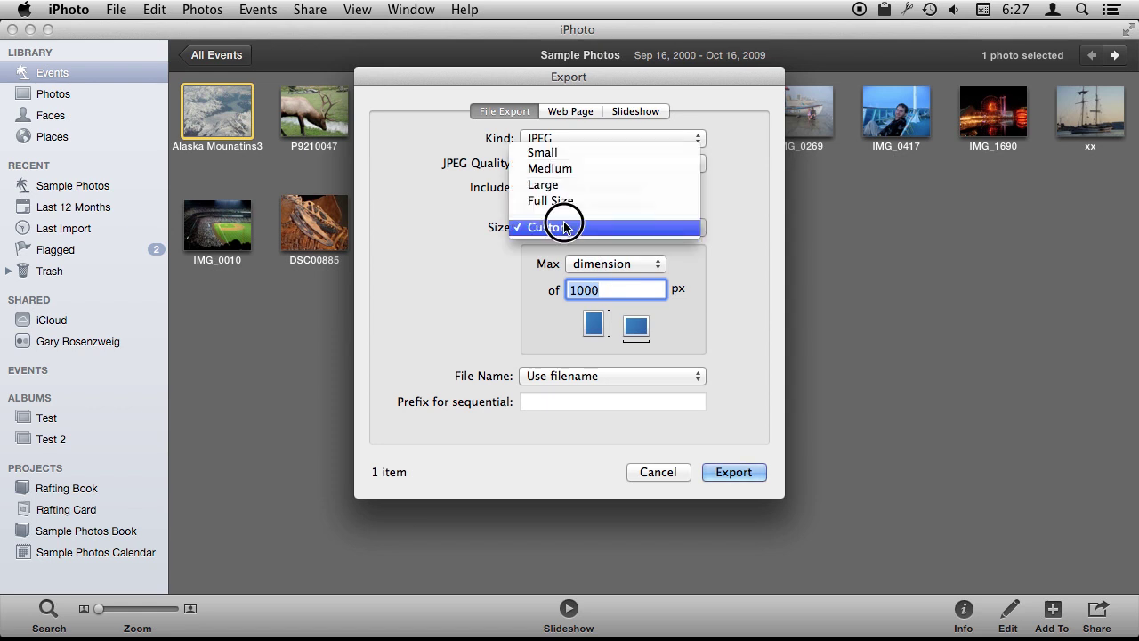
pyautogui.click(564, 169)
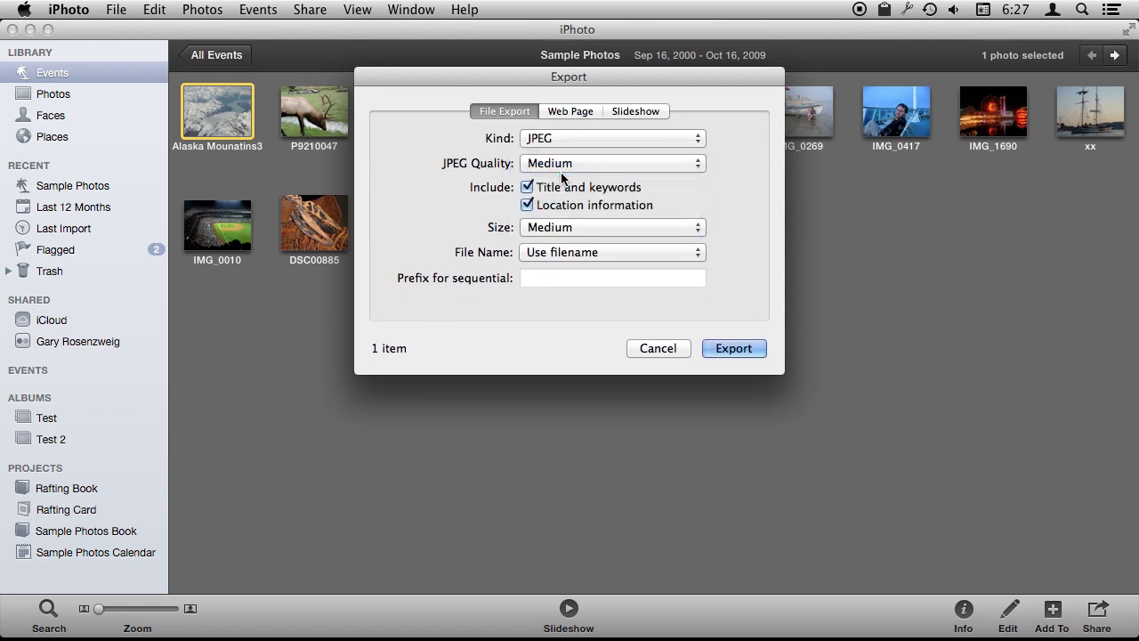
# Keep 'Use filename' naming and export Alaska Mounatins3 as a JPEG to the Desktop.
pyautogui.click(554, 254)
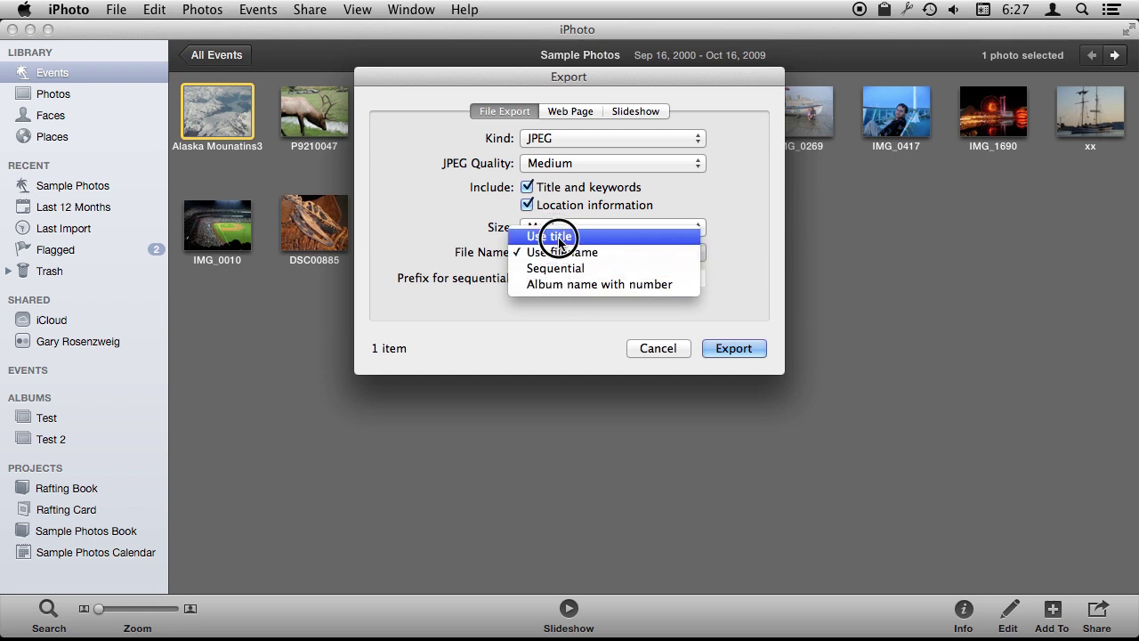
pyautogui.click(547, 253)
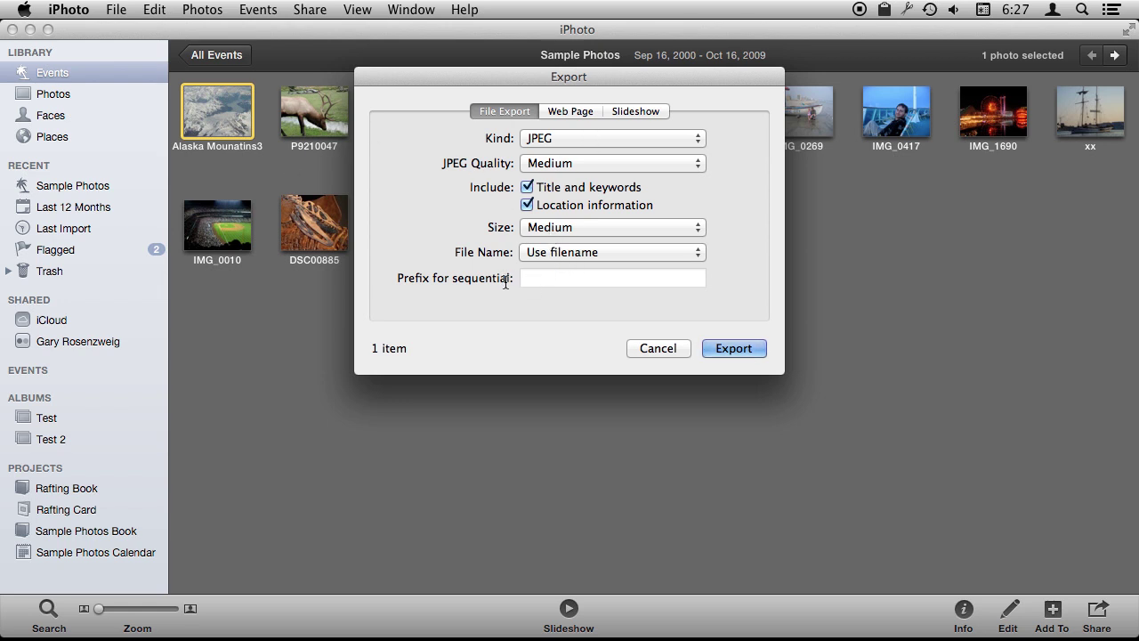
pyautogui.click(542, 283)
pyautogui.click(719, 350)
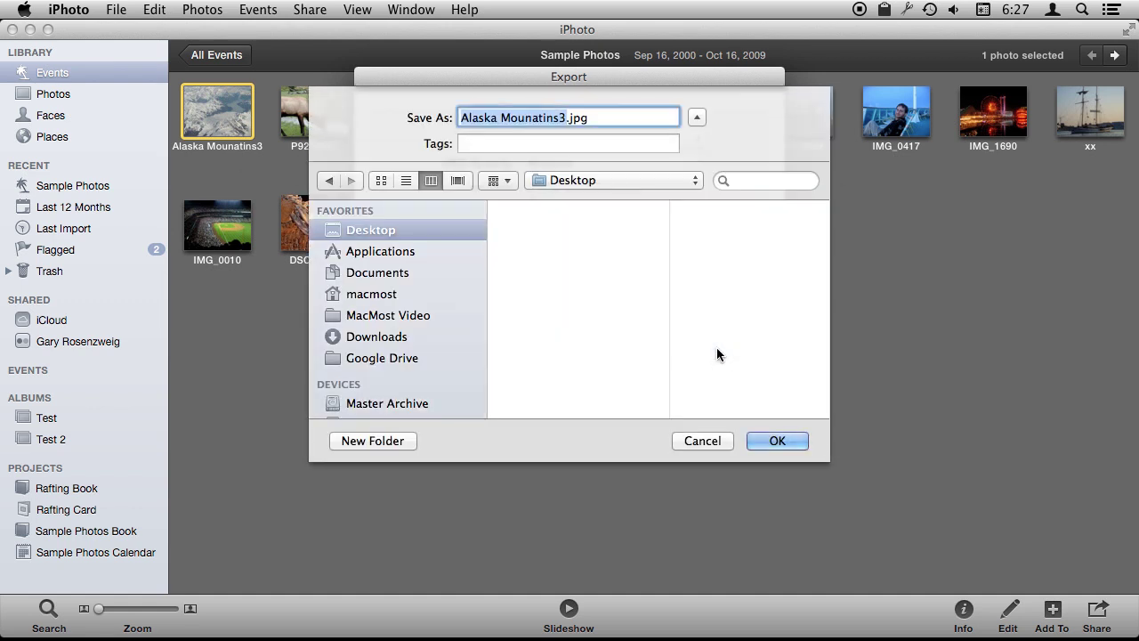
pyautogui.click(775, 440)
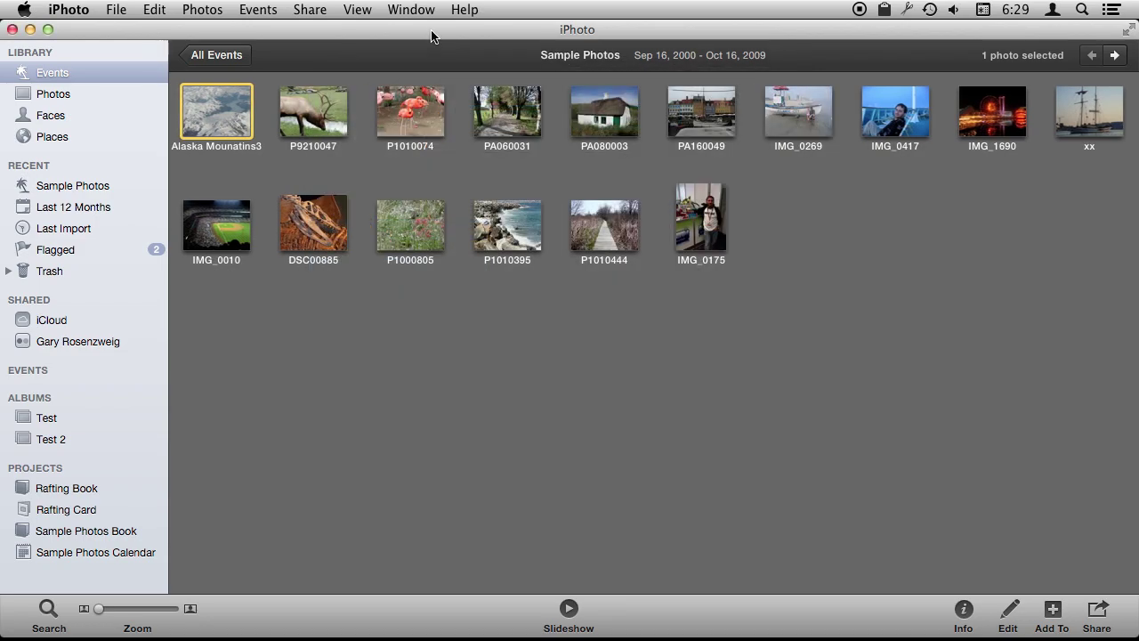
pyautogui.press('super+h')
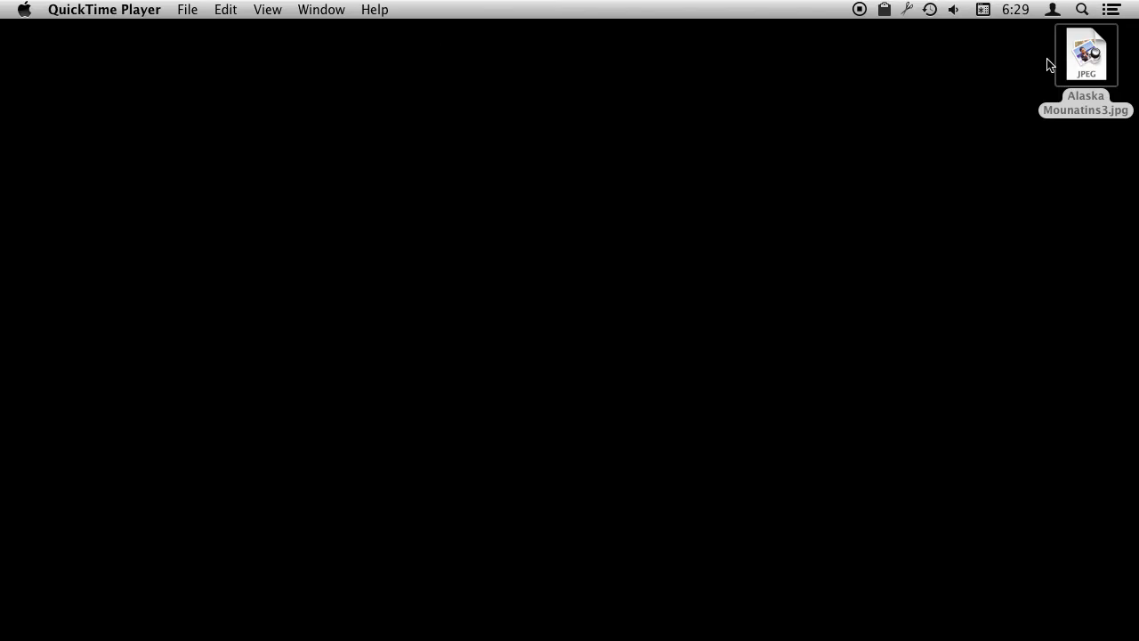
# Open Alaska Mounatins3.jpg in Preview and check its info: a 640 × 480, 65 KB JPEG.
pyautogui.doubleClick(1091, 71)
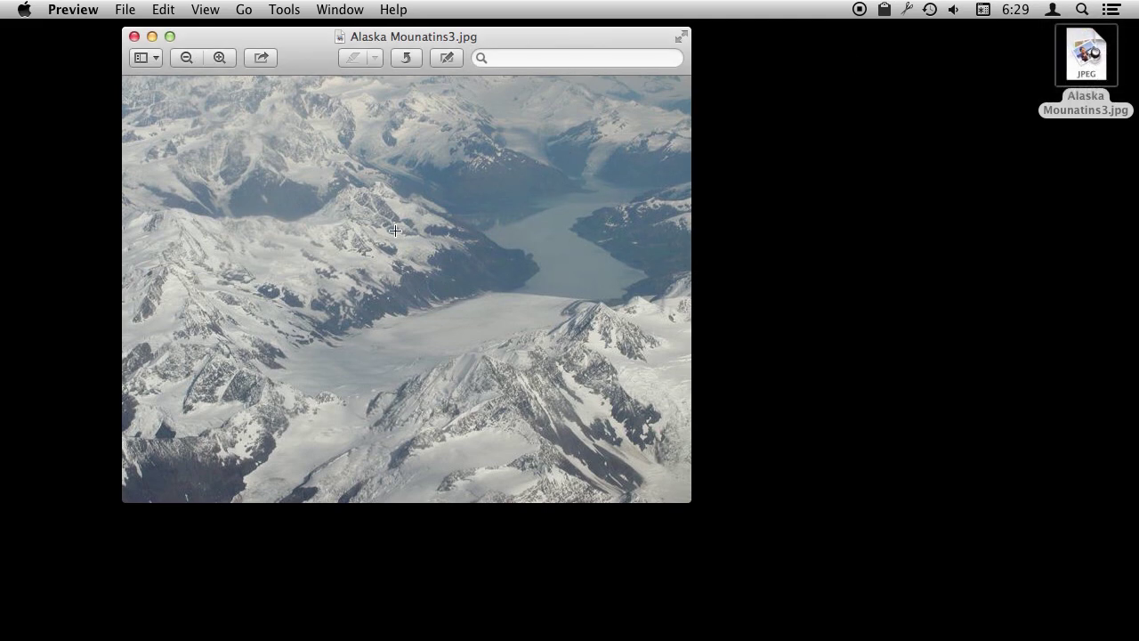
pyautogui.click(1105, 69)
pyautogui.press('super+i')
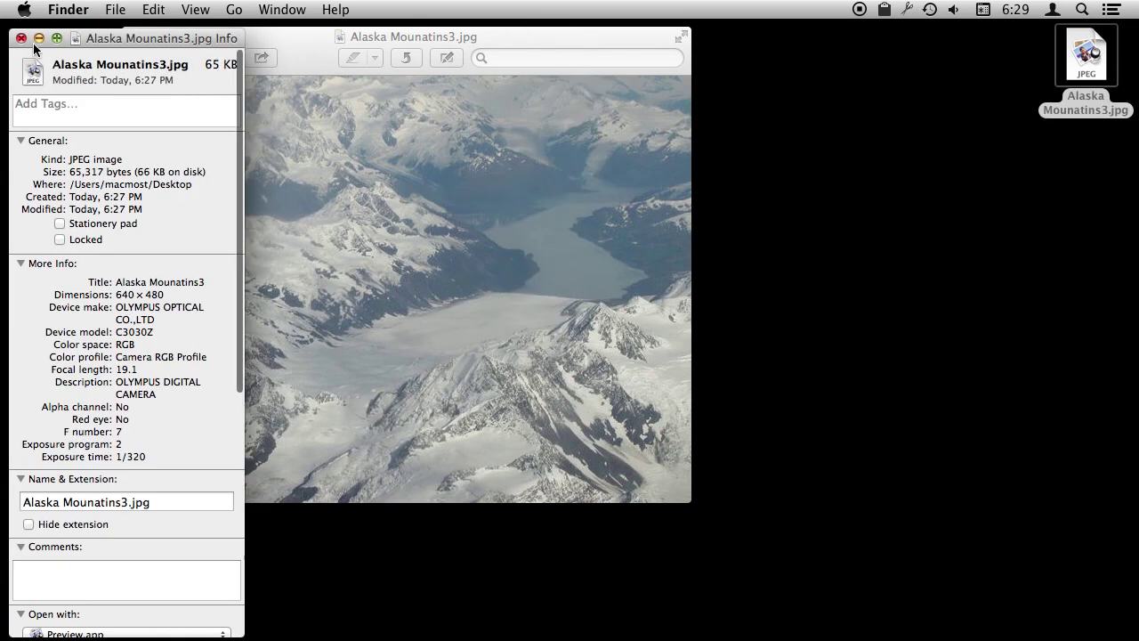
pyautogui.click(21, 38)
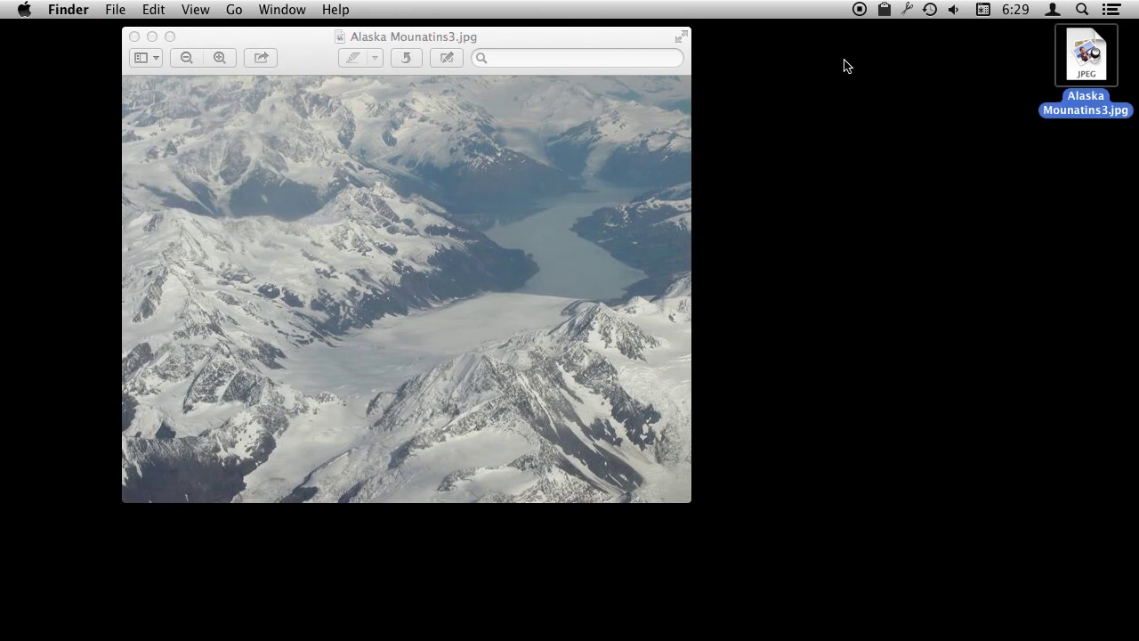
pyautogui.press('super+Tab')
pyautogui.press('super+Tab')
pyautogui.press('super+Tab')
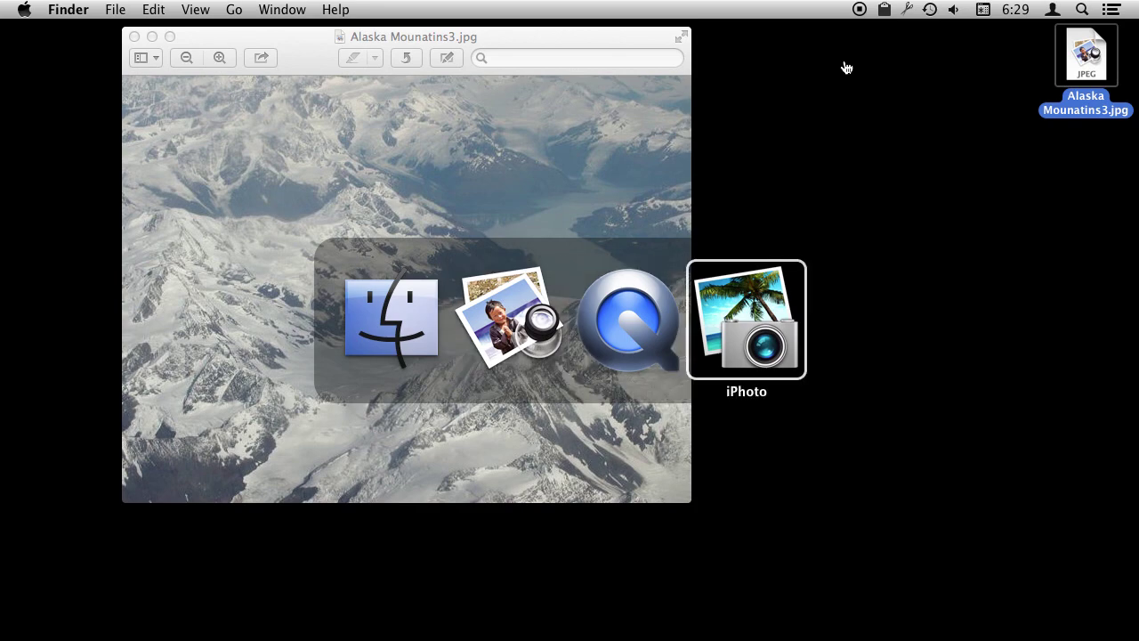
# Re-export Alaska Mounatins3 to the Desktop at Large size with Medium quality under a new name.
pyautogui.click(117, 9)
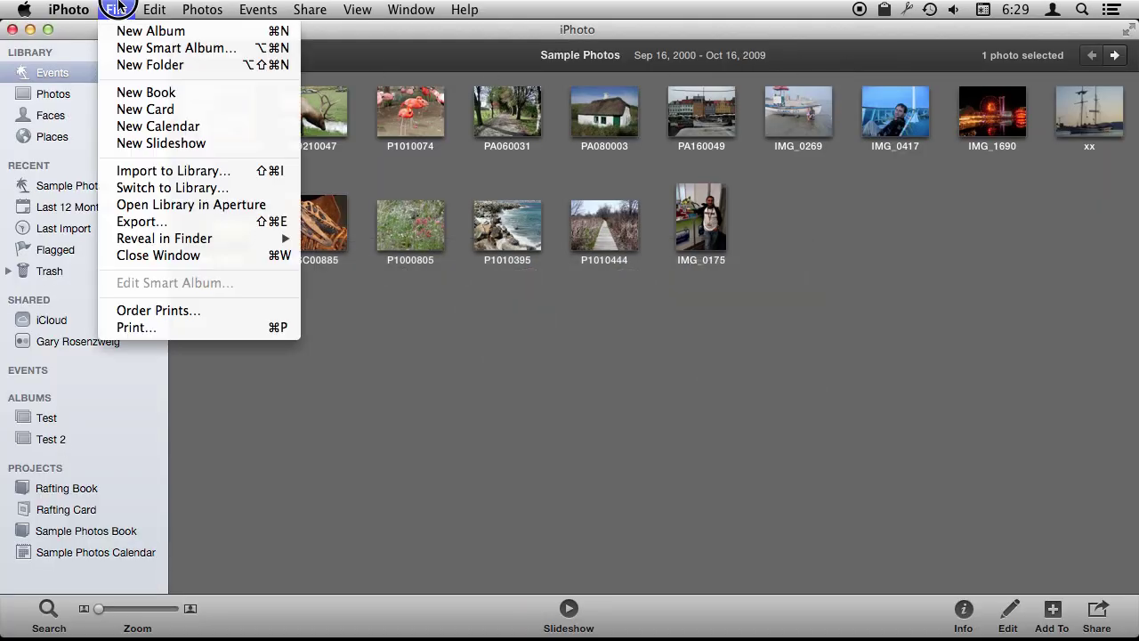
pyautogui.click(155, 223)
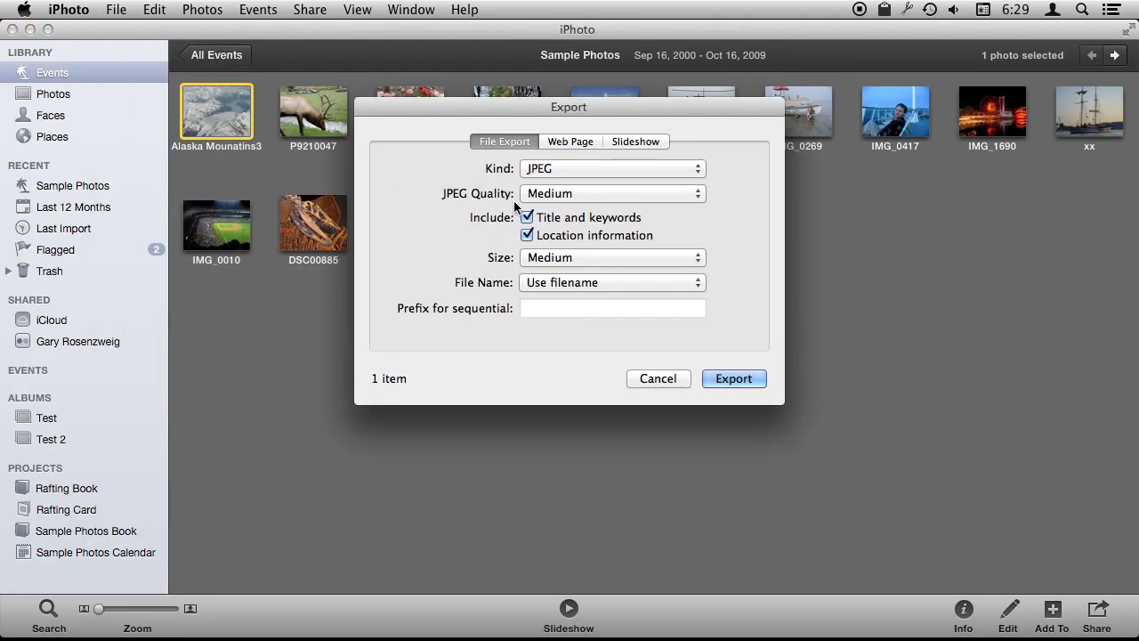
pyautogui.click(564, 193)
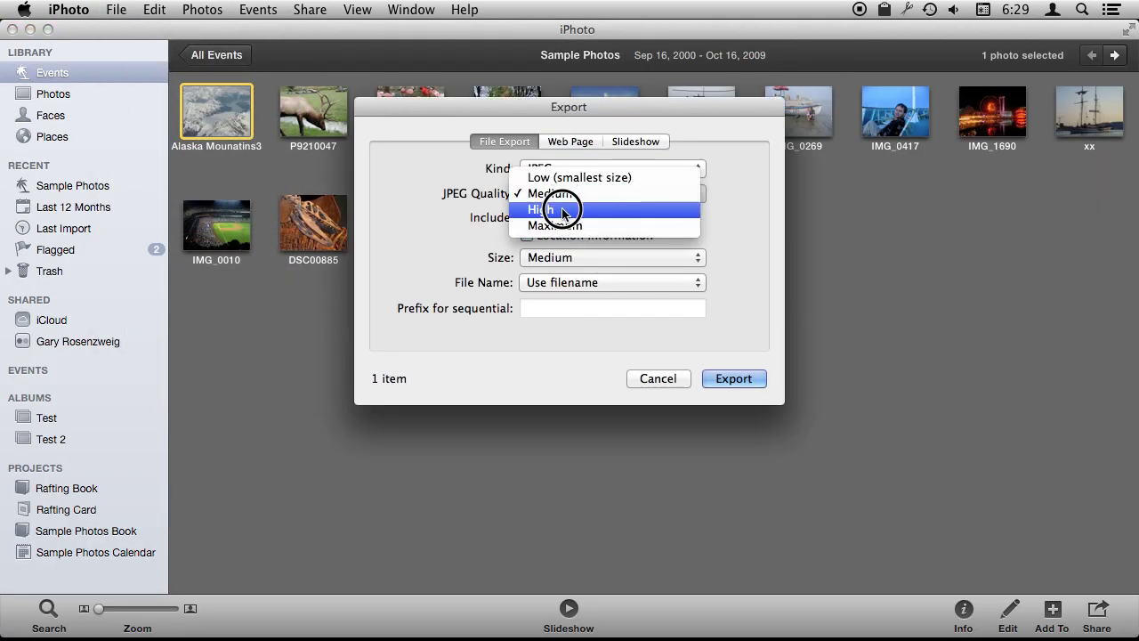
pyautogui.click(459, 206)
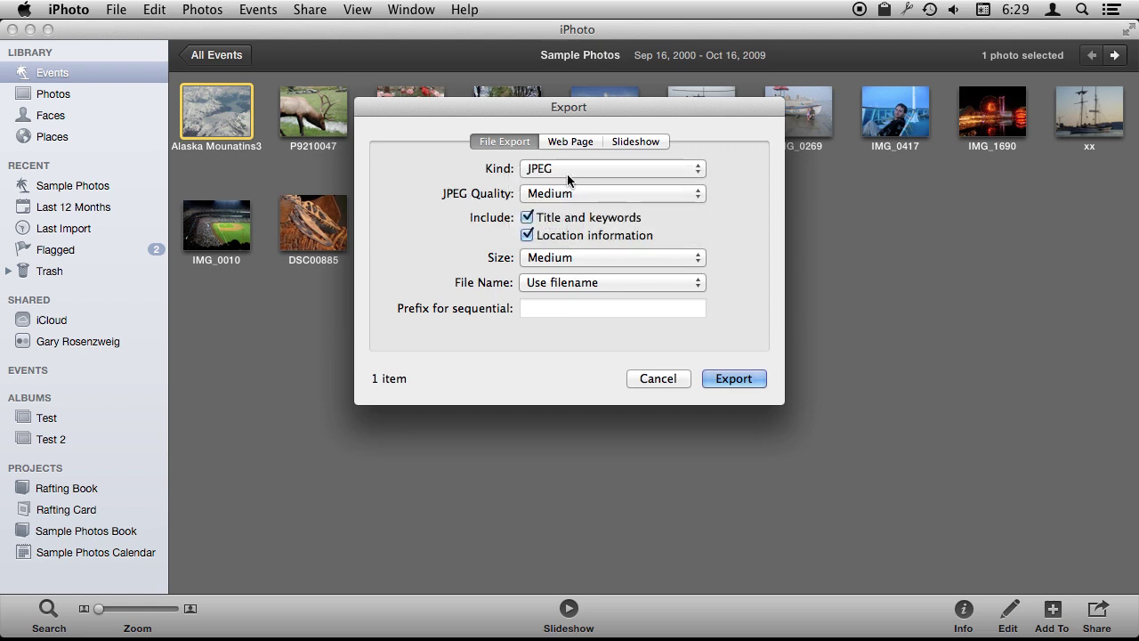
pyautogui.click(567, 258)
pyautogui.click(561, 274)
pyautogui.click(737, 378)
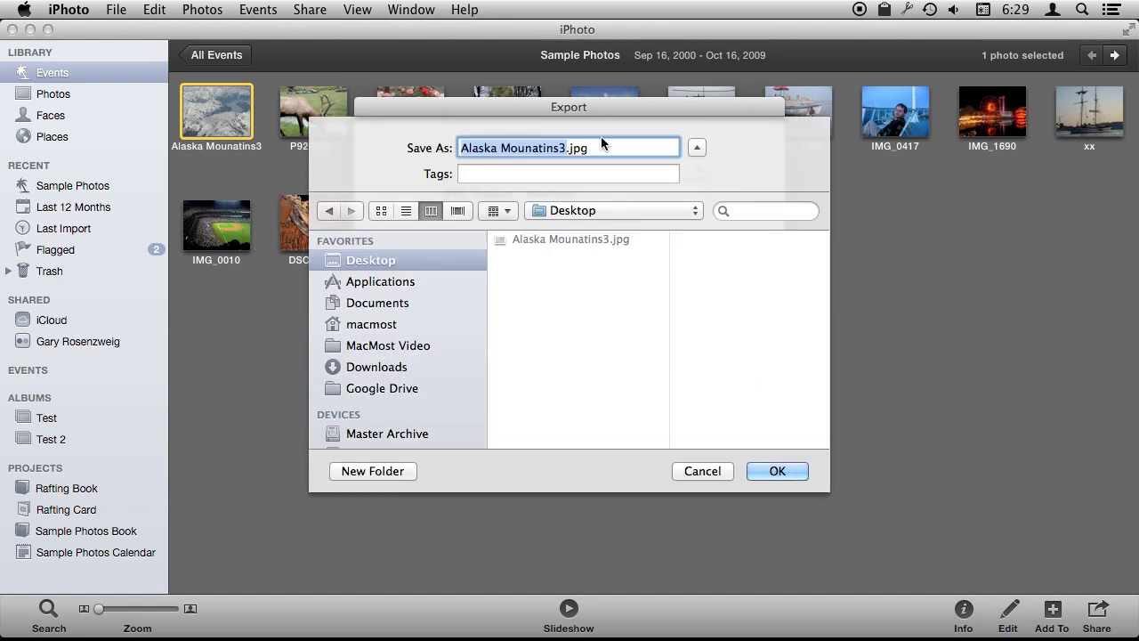
pyautogui.press('Right')
pyautogui.press('Return')
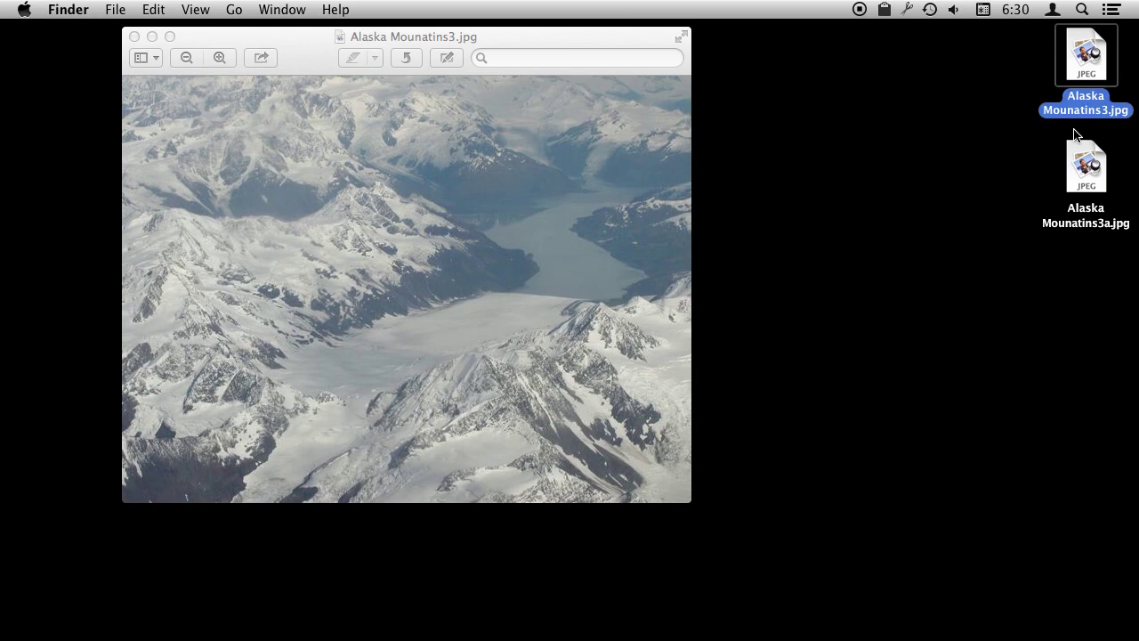
# View Alaska Mounatins3a.jpg in Preview beside the first export, then close the image windows.
pyautogui.doubleClick(1078, 165)
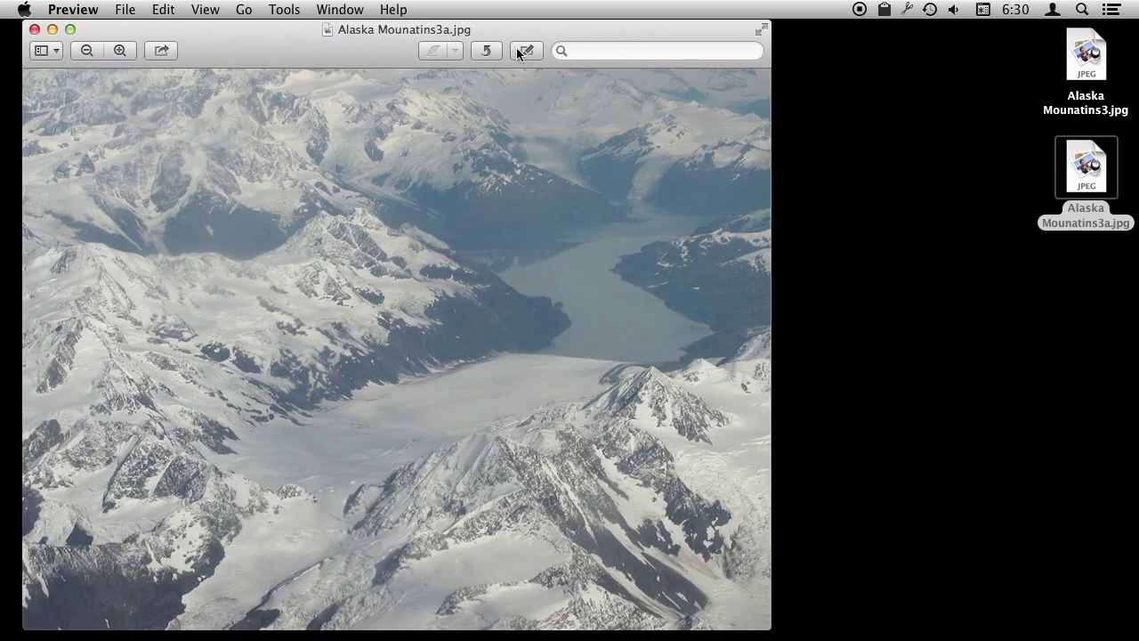
pyautogui.moveTo(516, 48); pyautogui.dragTo(757, 32)
pyautogui.press('cmd+w')
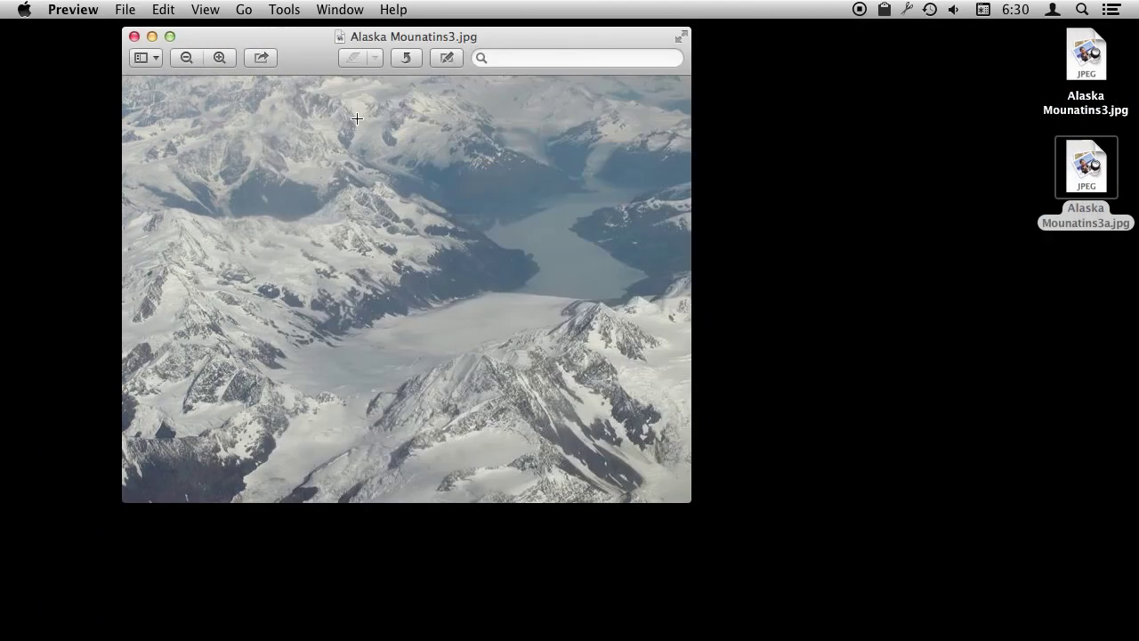
pyautogui.press('cmd+w')
# Compare file info: Alaska Mounatins3.jpg is 65 KB, Alaska Mounatins3a.jpg is 218 KB.
pyautogui.click(1062, 81)
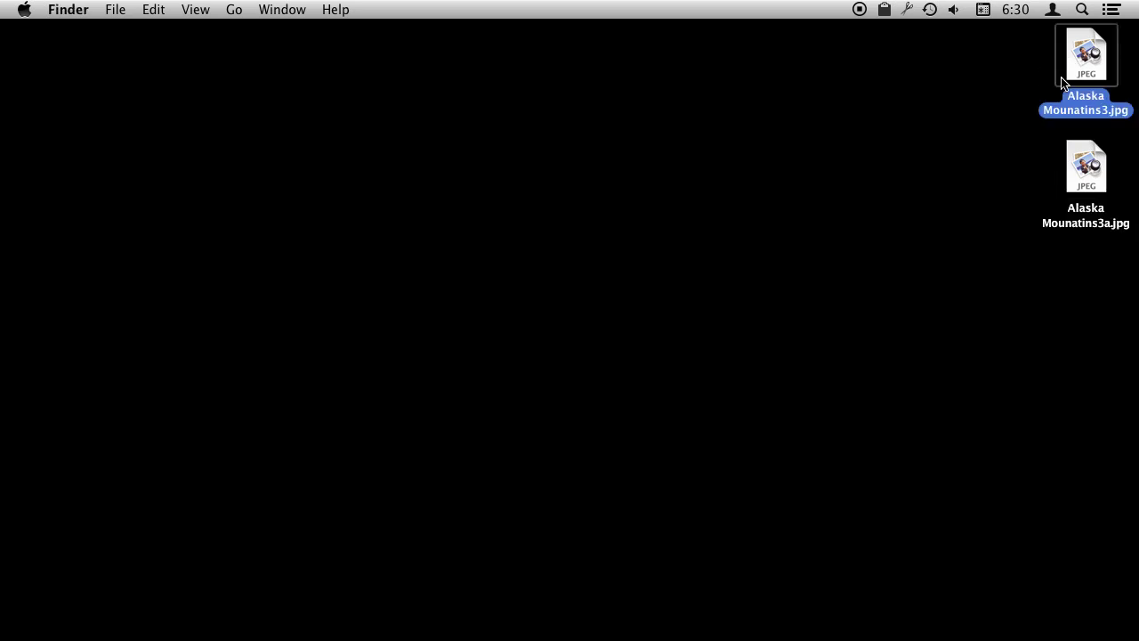
pyautogui.press('super+i')
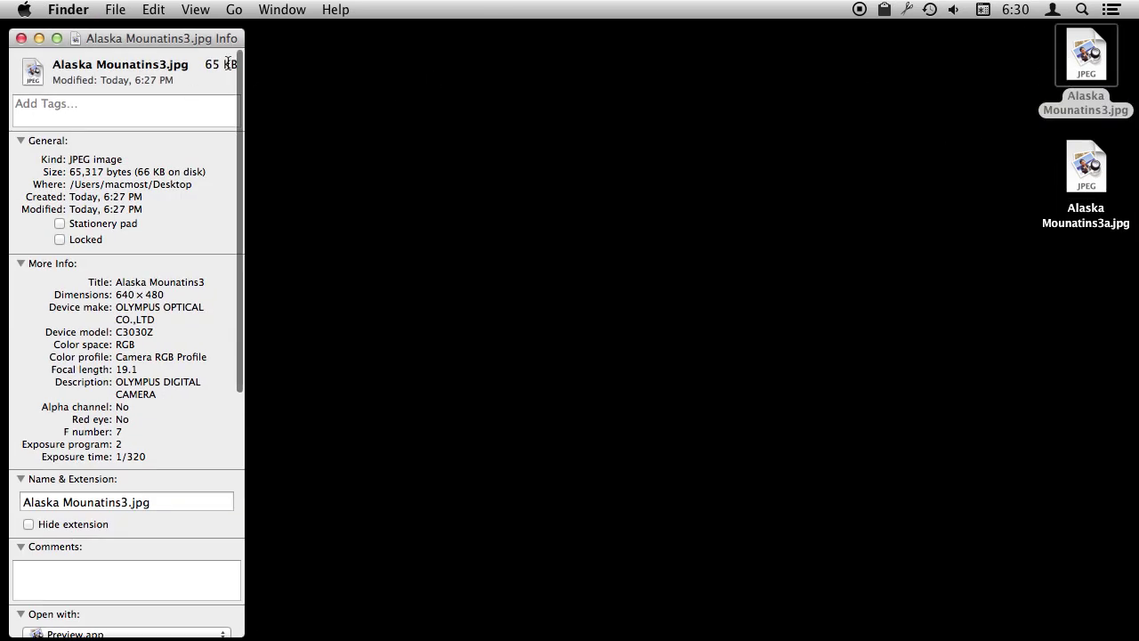
pyautogui.click(1077, 163)
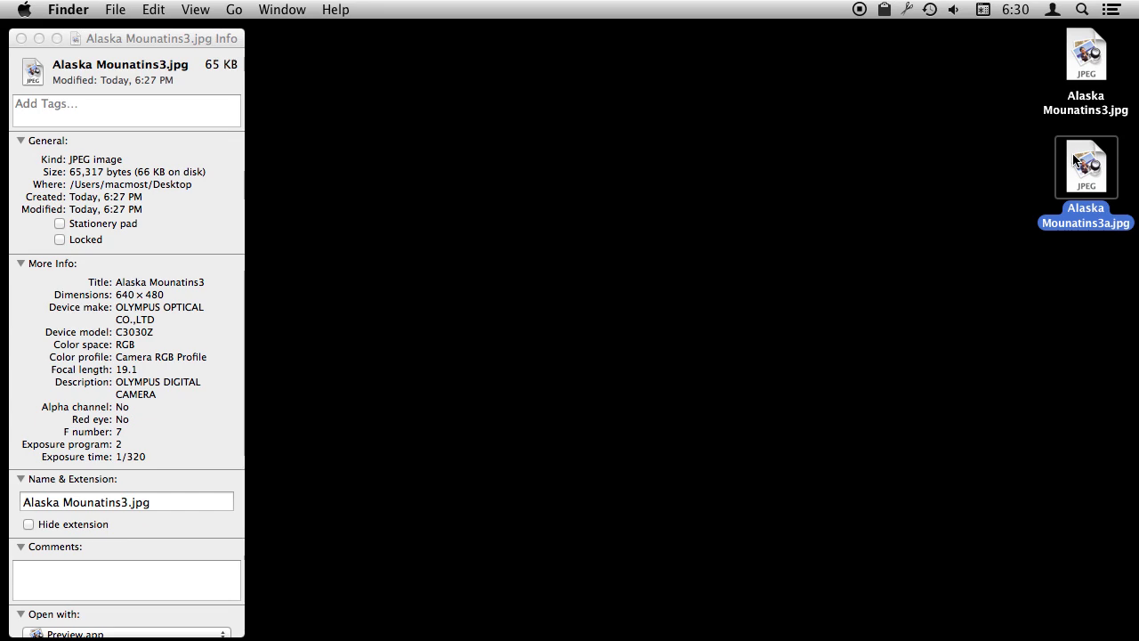
pyautogui.press('super+i')
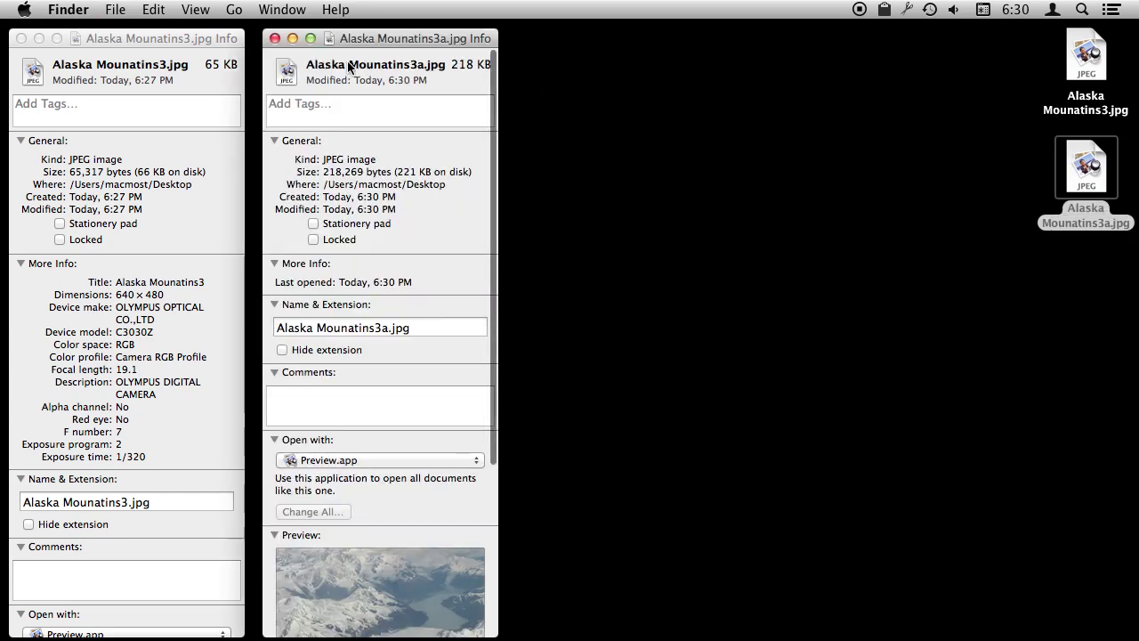
pyautogui.click(275, 39)
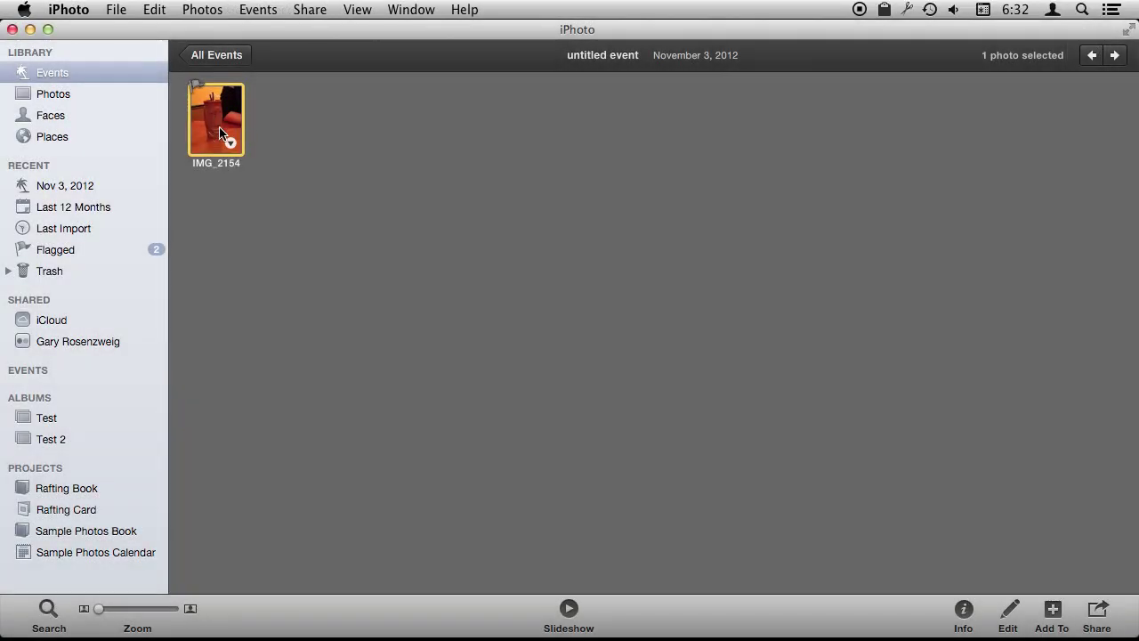
# Export IMG_2154 to the Desktop as a Large, Medium-quality JPEG with location information.
pyautogui.click(115, 9)
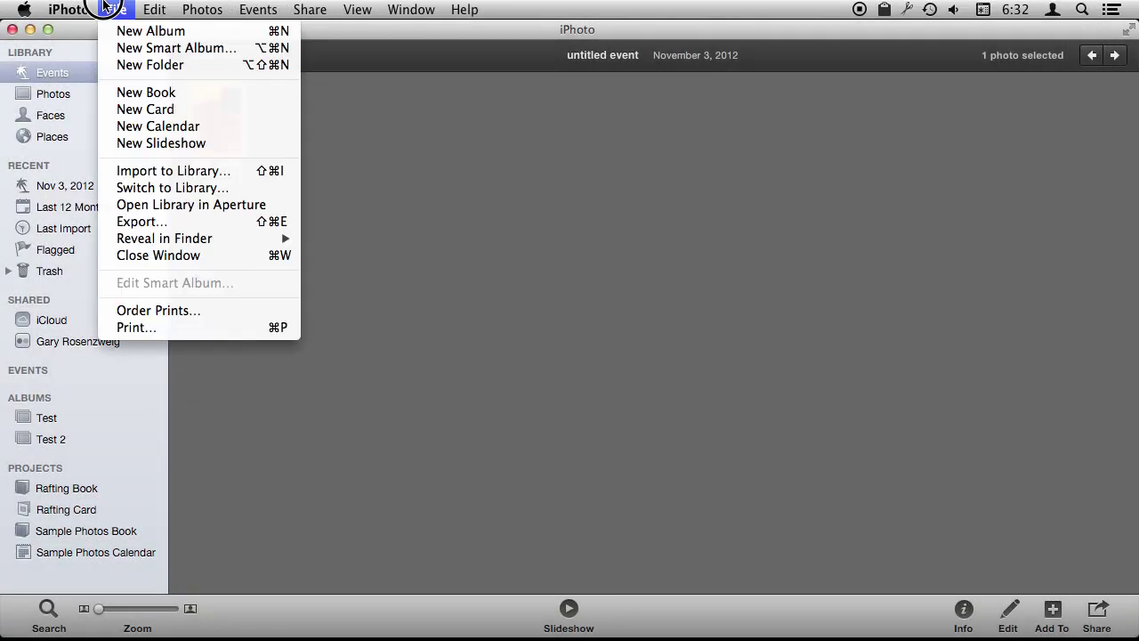
pyautogui.click(164, 227)
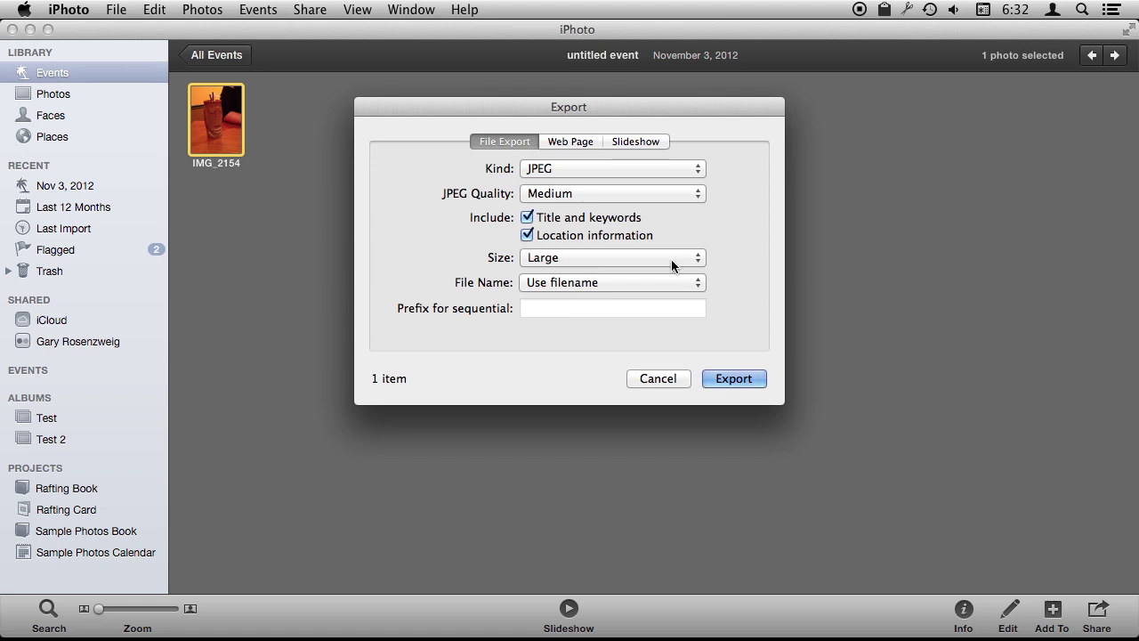
pyautogui.click(732, 379)
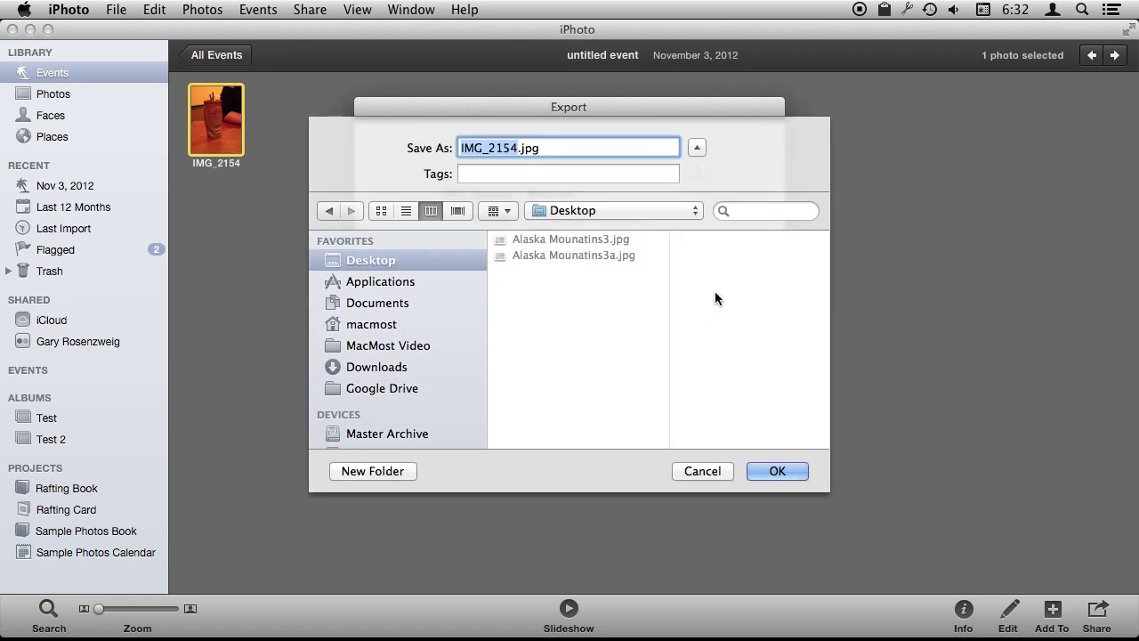
pyautogui.press('Return')
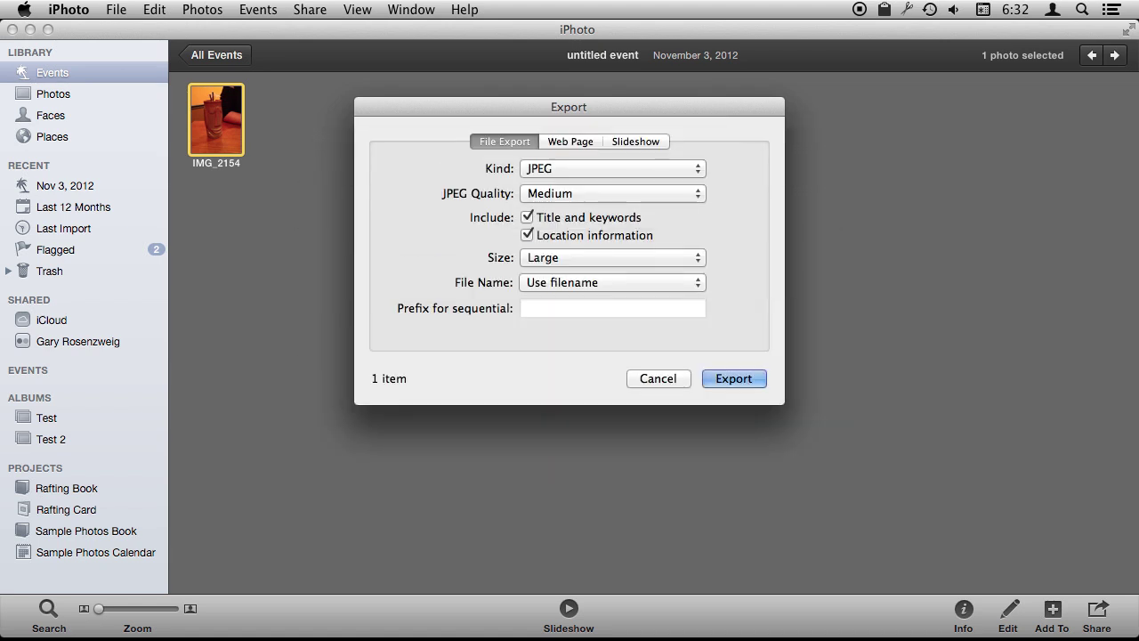
# Open IMG_2154.jpg in Preview and show its GPS data, mapping the shot to Portland.
pyautogui.press('super+h')
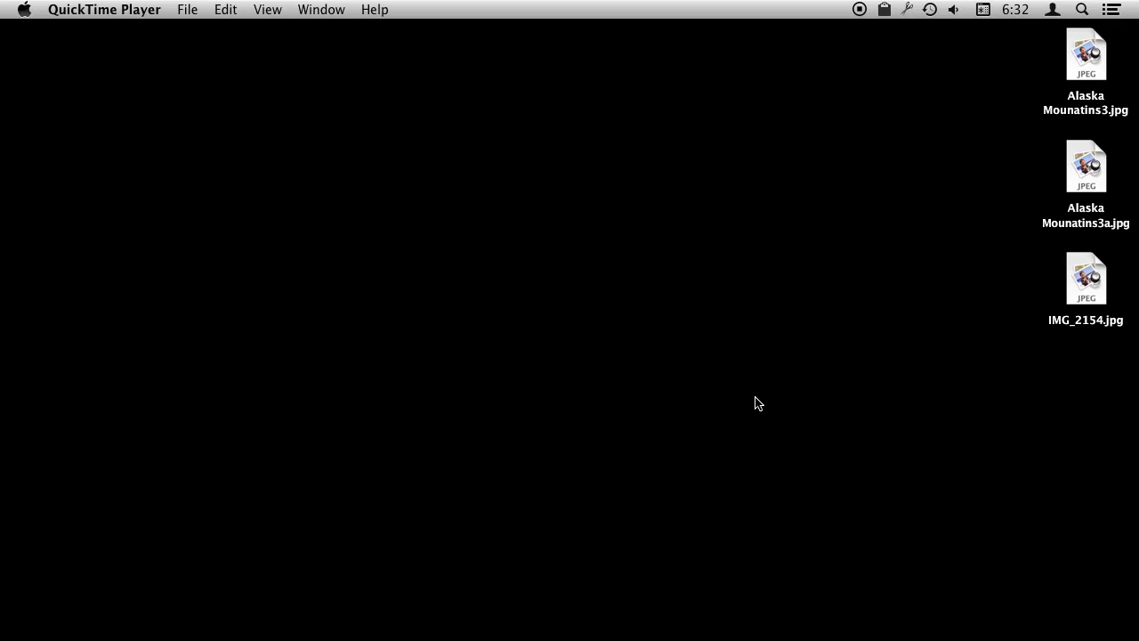
pyautogui.doubleClick(1089, 280)
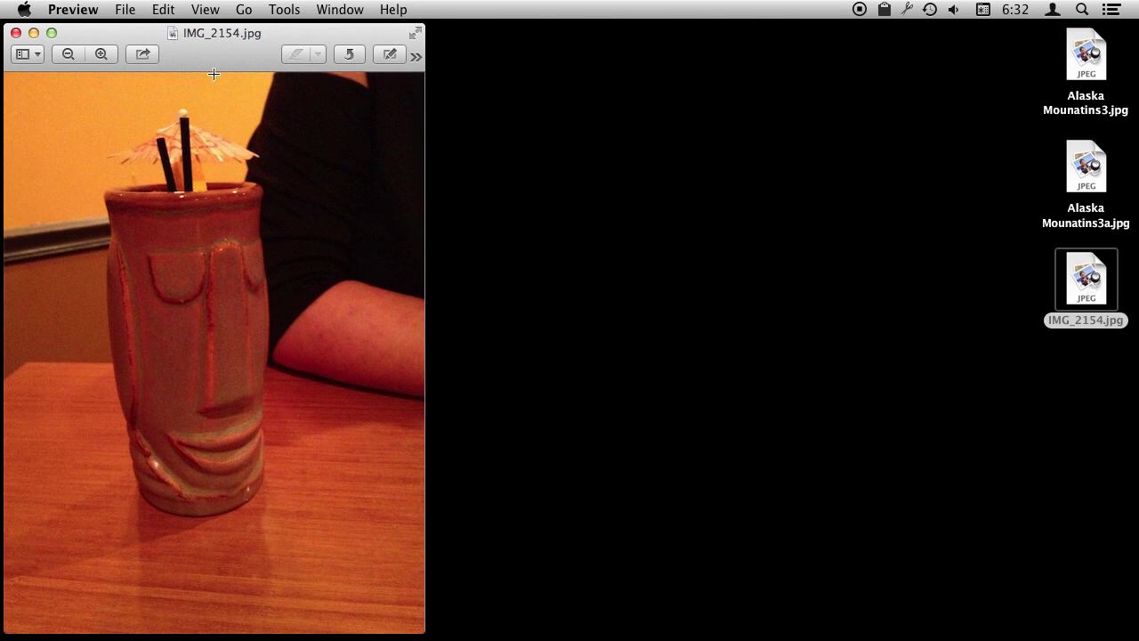
pyautogui.press('super+i')
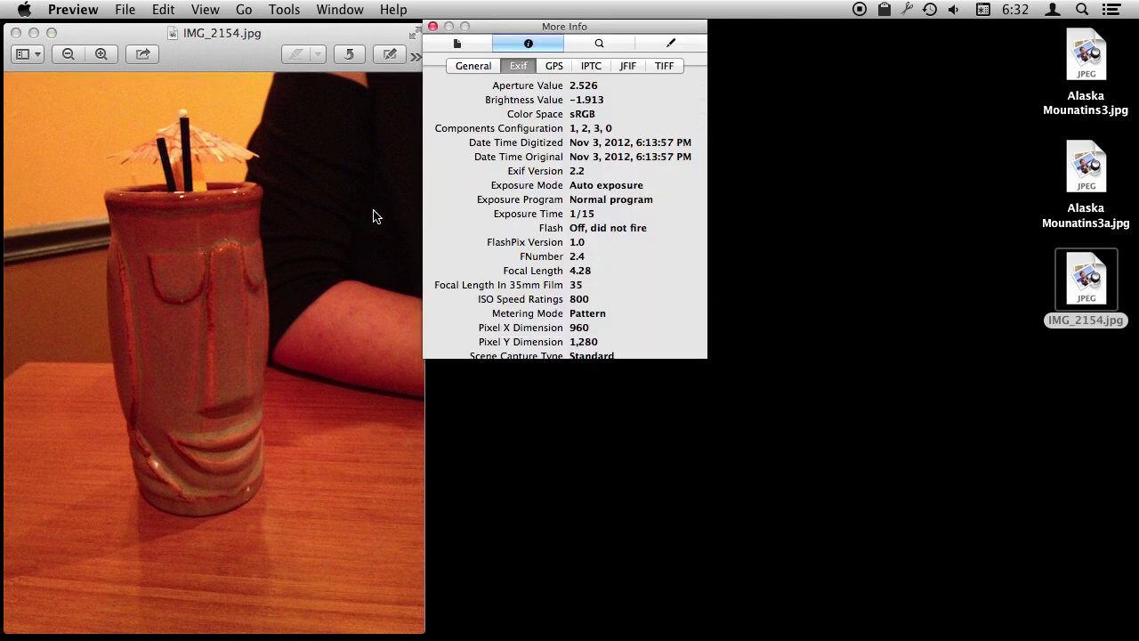
pyautogui.click(553, 67)
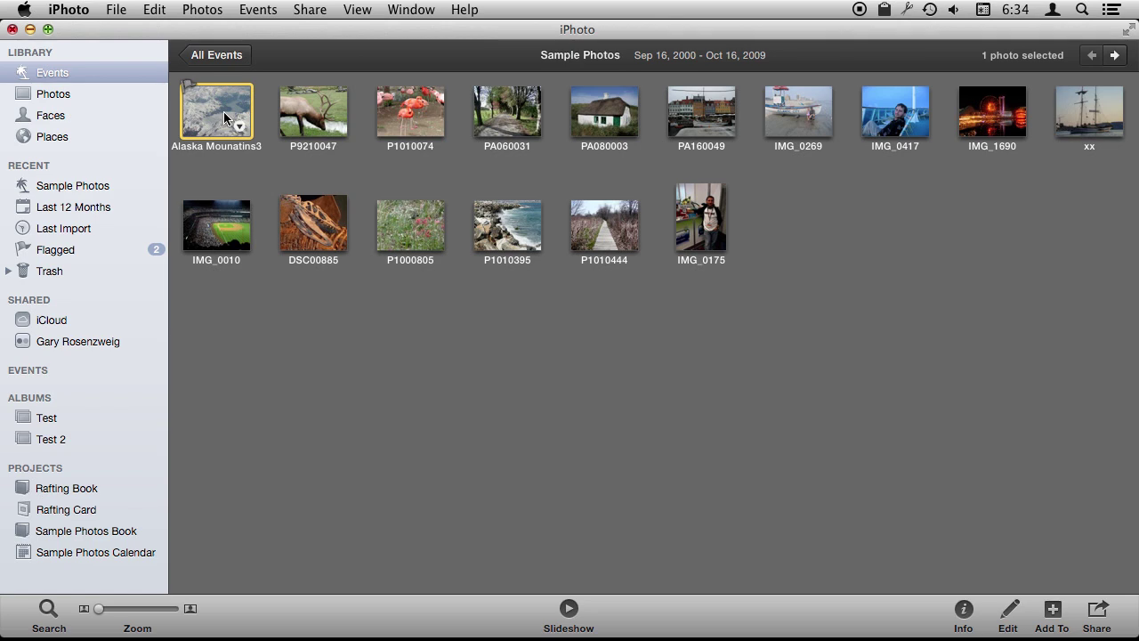
pyautogui.doubleClick(224, 112)
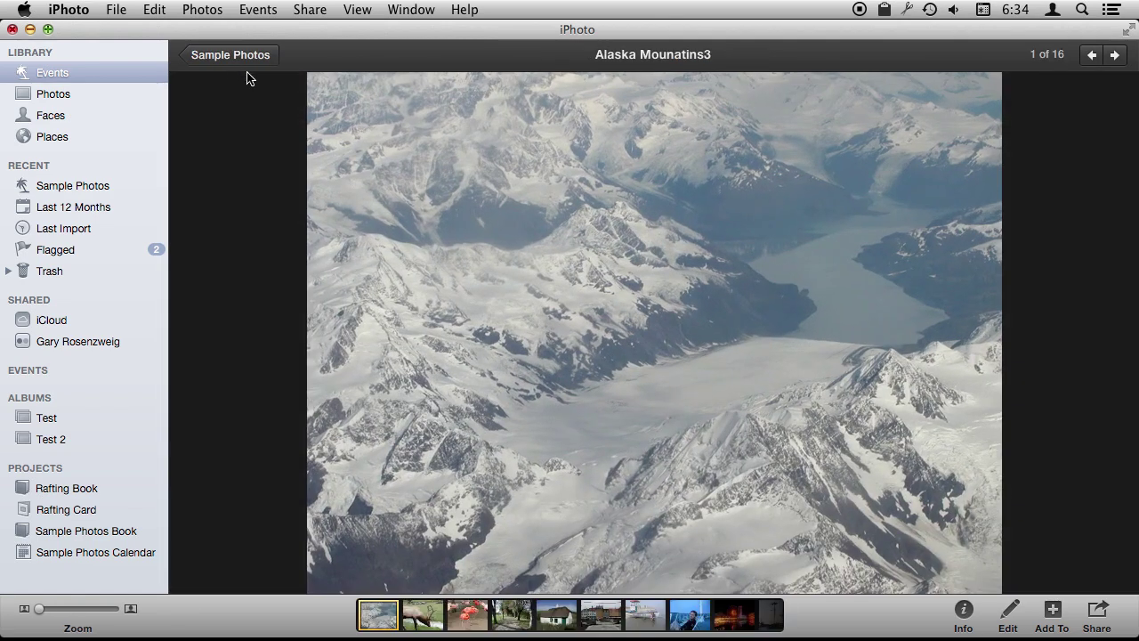
pyautogui.click(229, 55)
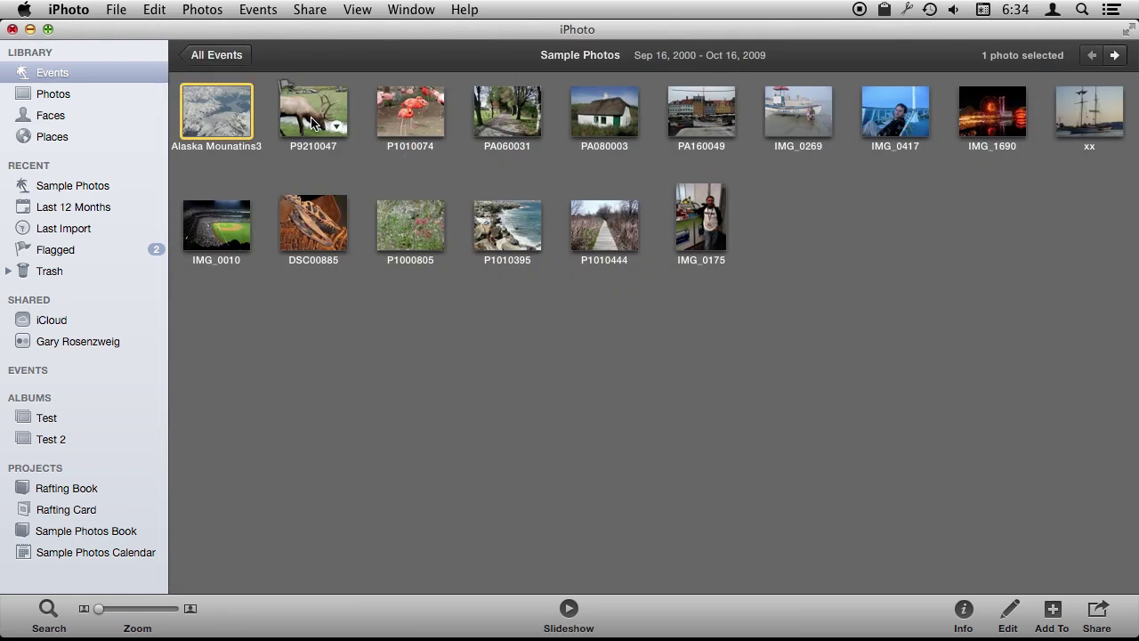
pyautogui.keyDown('super'); pyautogui.click(318, 114); pyautogui.keyUp('super')
pyautogui.keyDown('super'); pyautogui.click(402, 116); pyautogui.keyUp('super')
pyautogui.keyDown('super'); pyautogui.click(501, 116); pyautogui.keyUp('super')
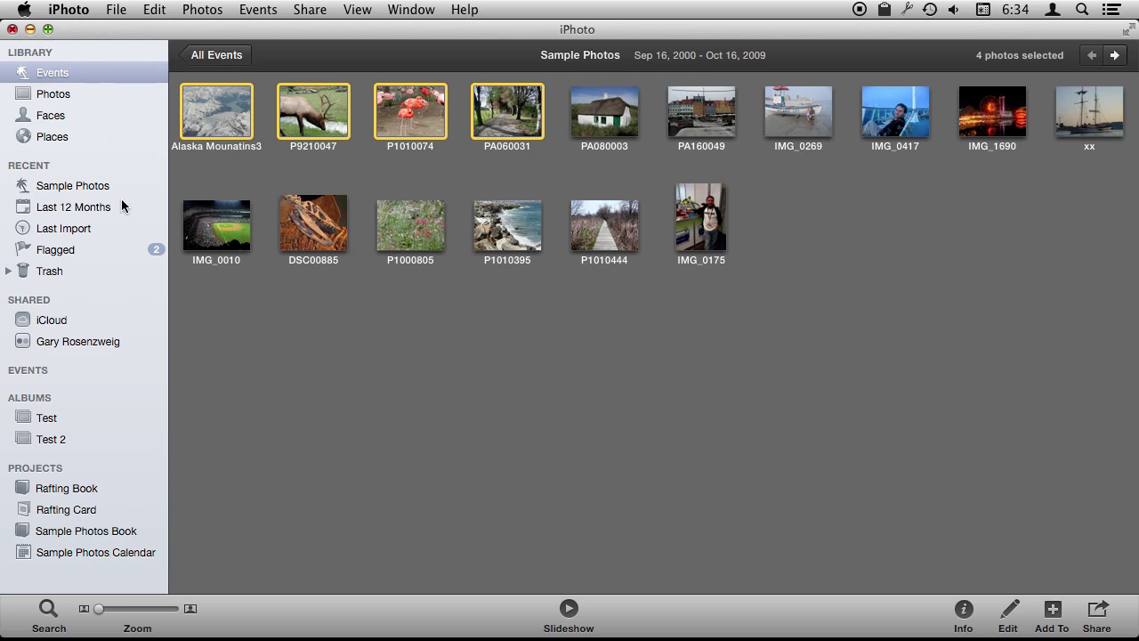
pyautogui.click(113, 13)
pyautogui.click(147, 224)
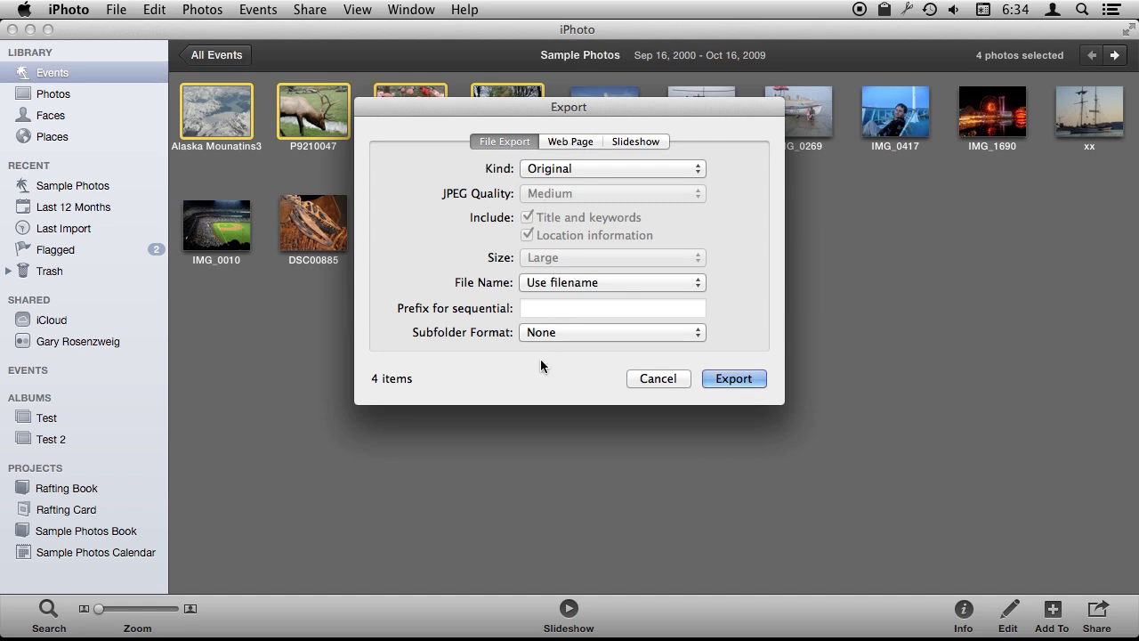
pyautogui.click(658, 378)
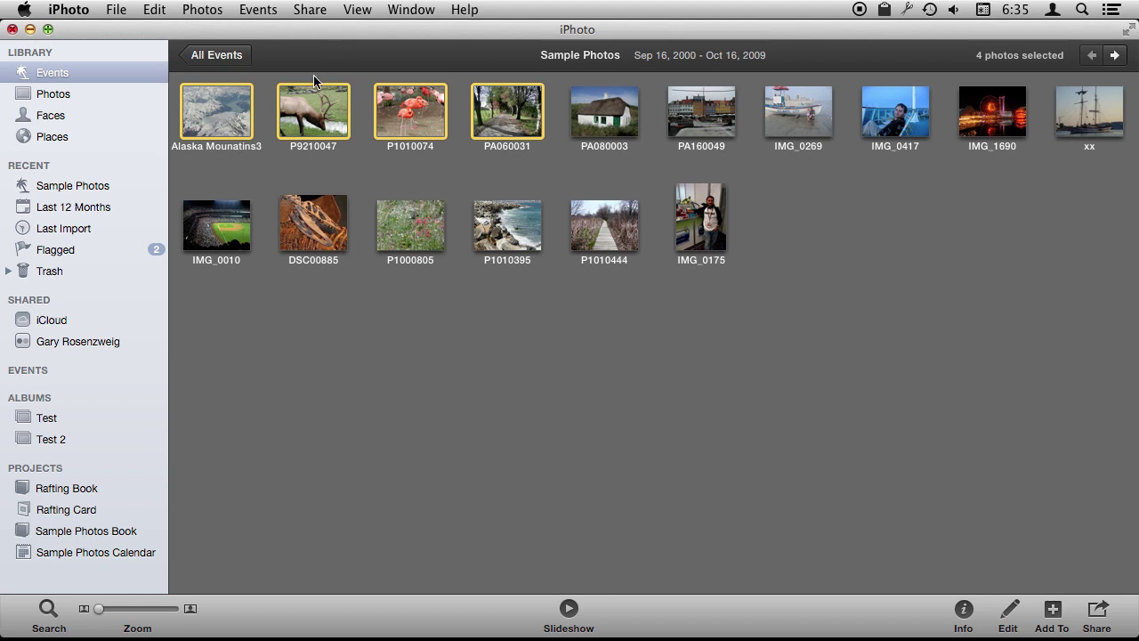
pyautogui.click(260, 172)
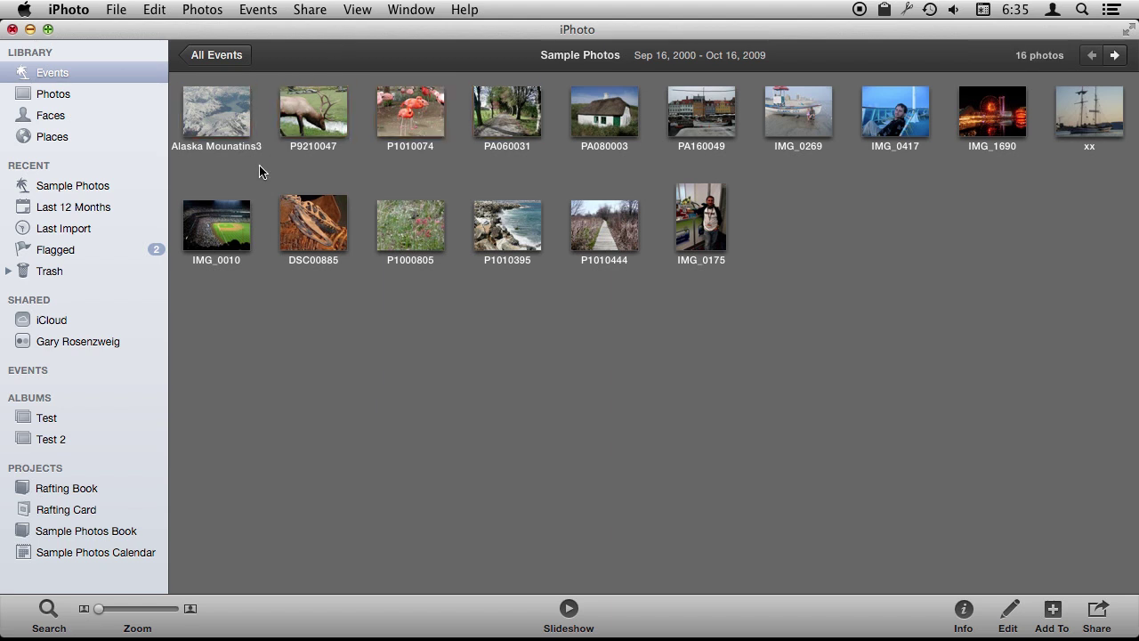
pyautogui.click(210, 115)
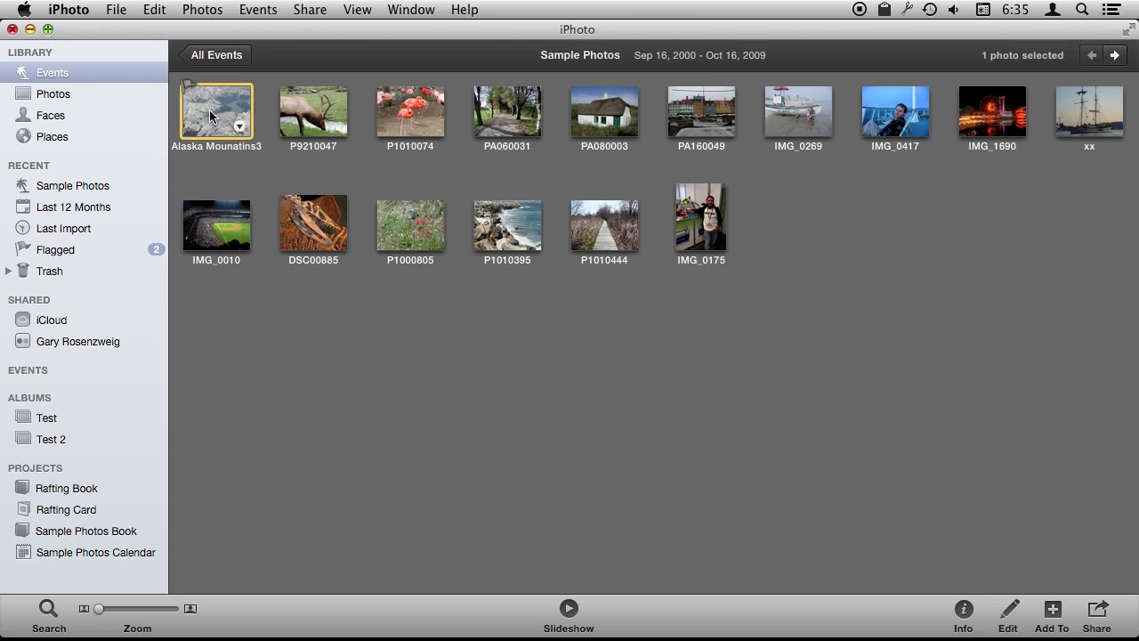
pyautogui.click(116, 9)
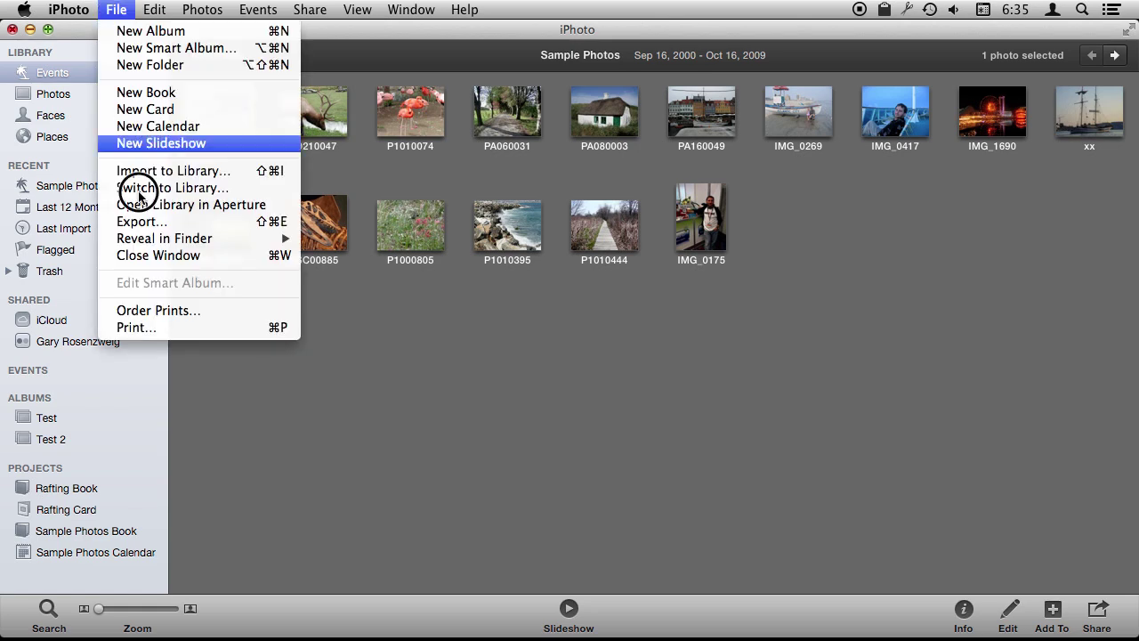
pyautogui.click(136, 222)
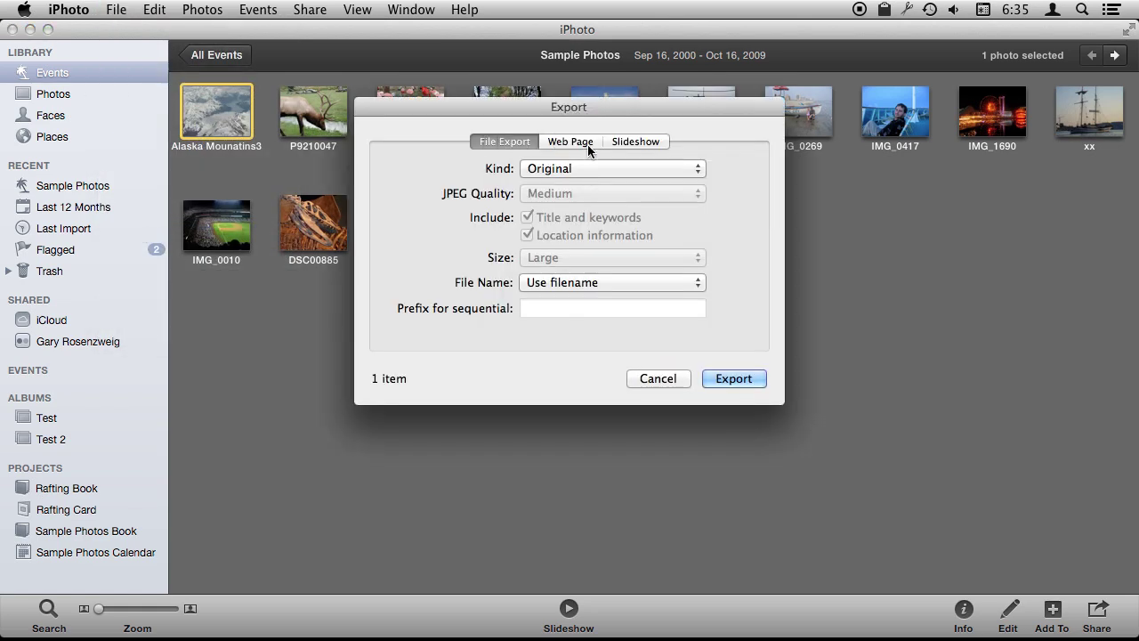
pyautogui.click(561, 169)
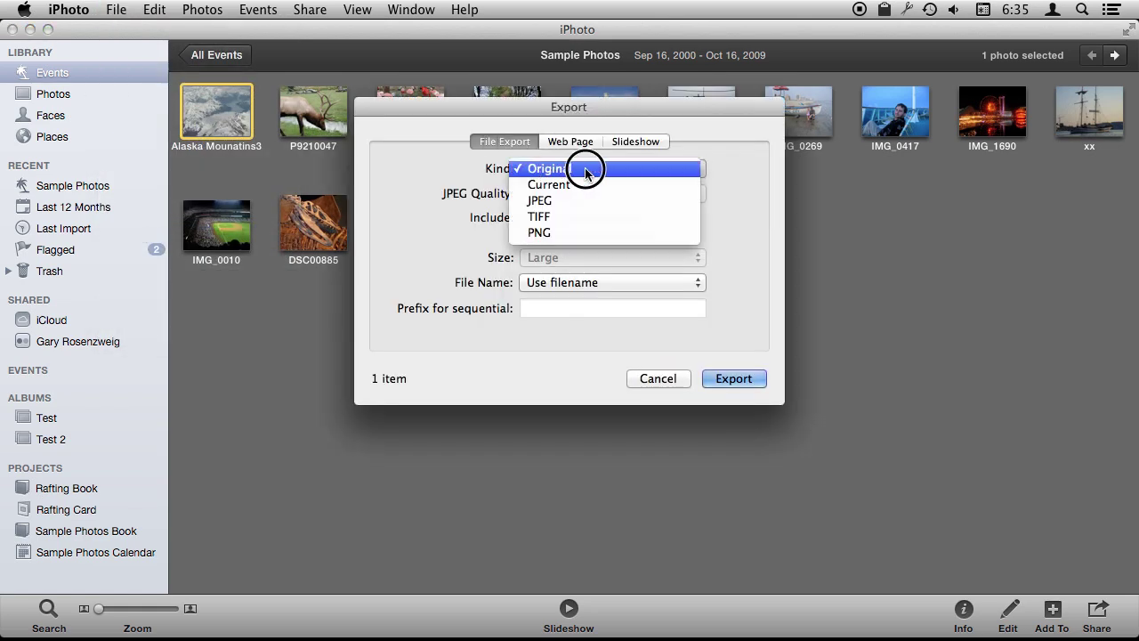
pyautogui.click(586, 172)
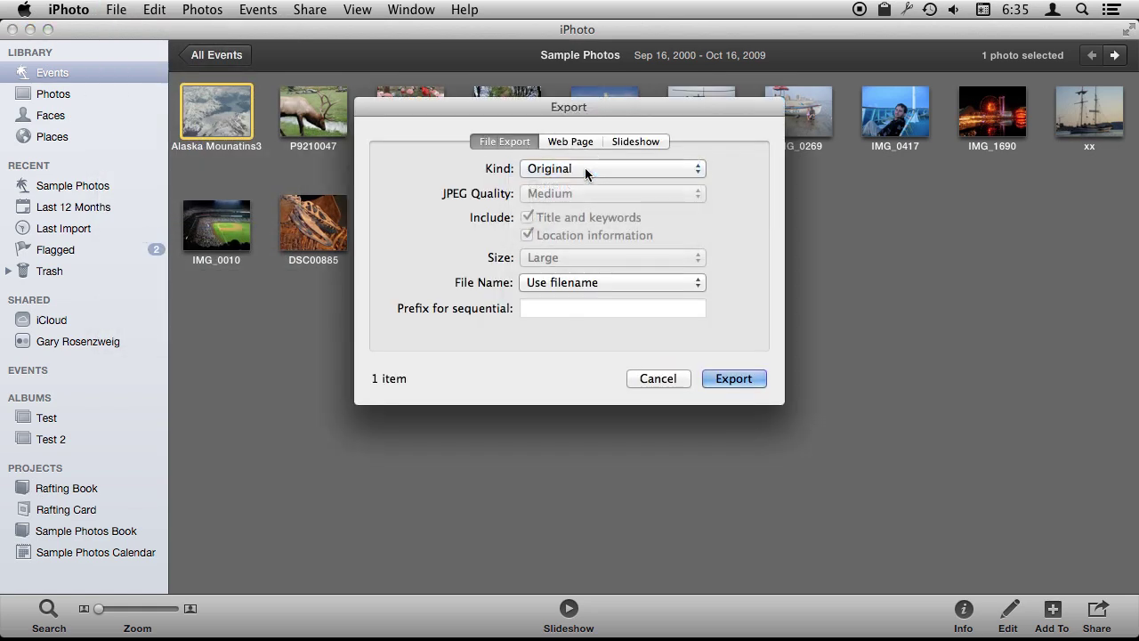
pyautogui.click(712, 382)
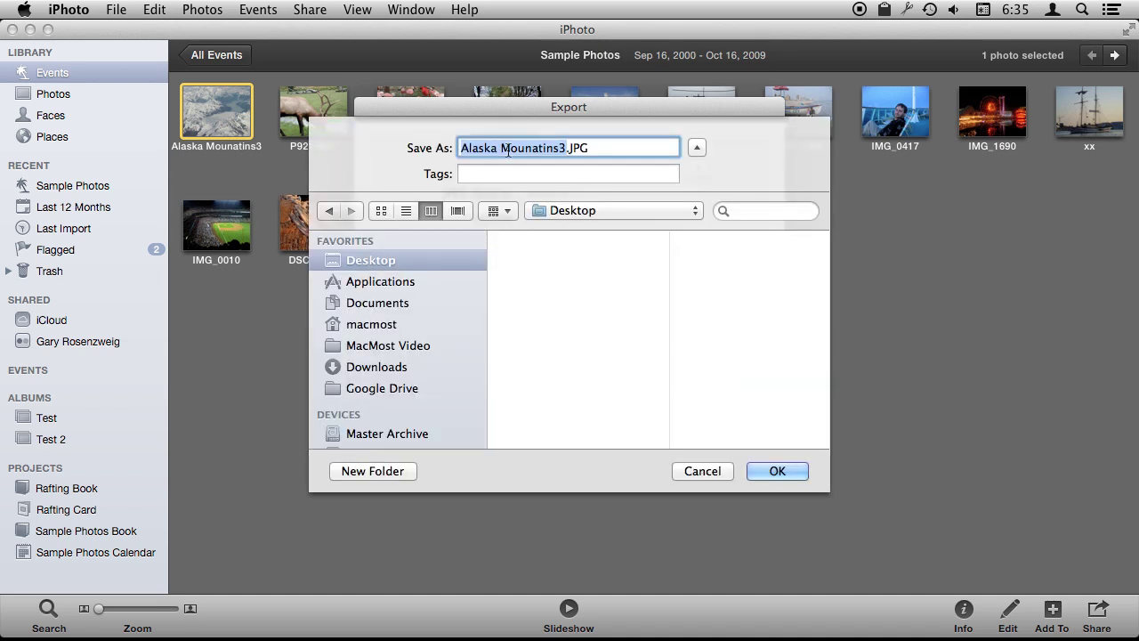
pyautogui.click(701, 469)
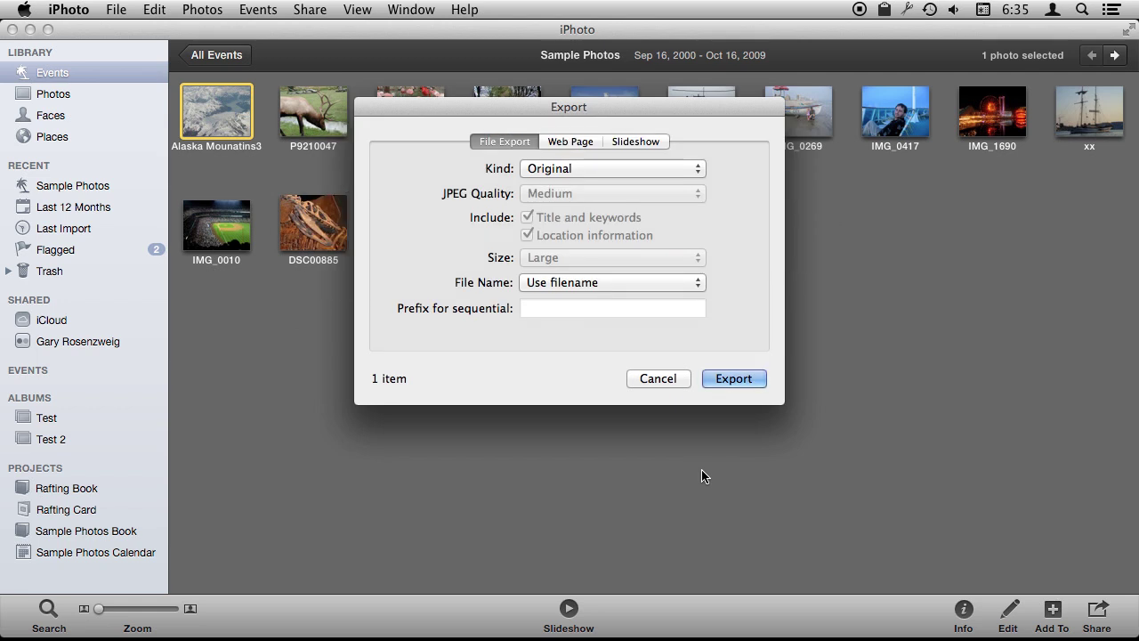
pyautogui.click(662, 379)
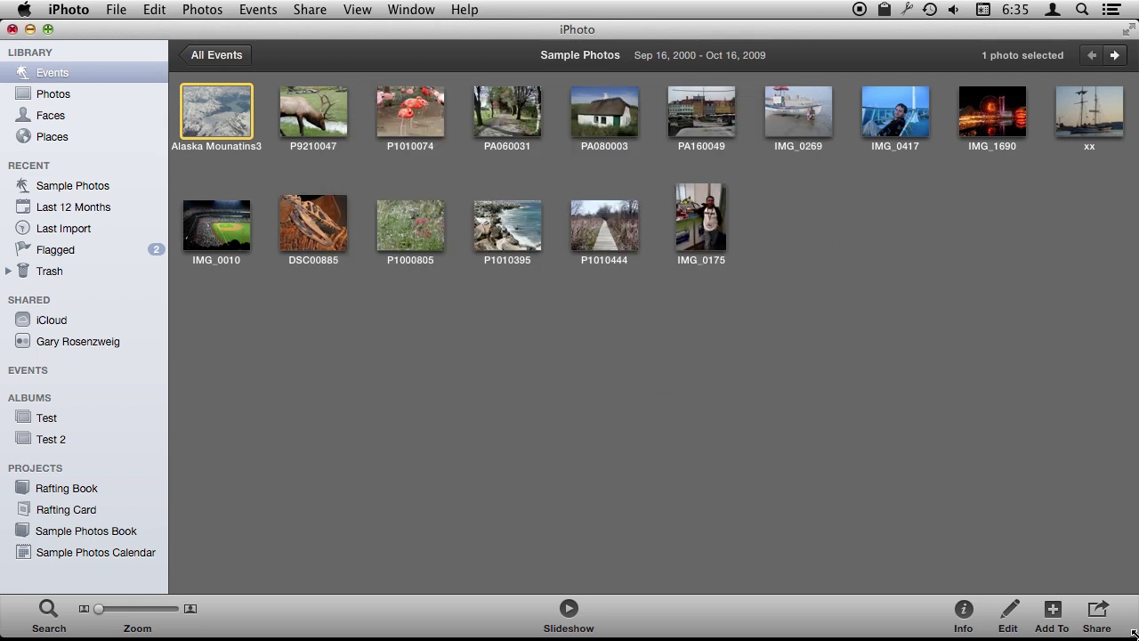
# Narrow the iPhoto window and drag Alaska Mounatins3 onto the desktop as a JPG.
pyautogui.moveTo(1135, 634); pyautogui.dragTo(885, 634)
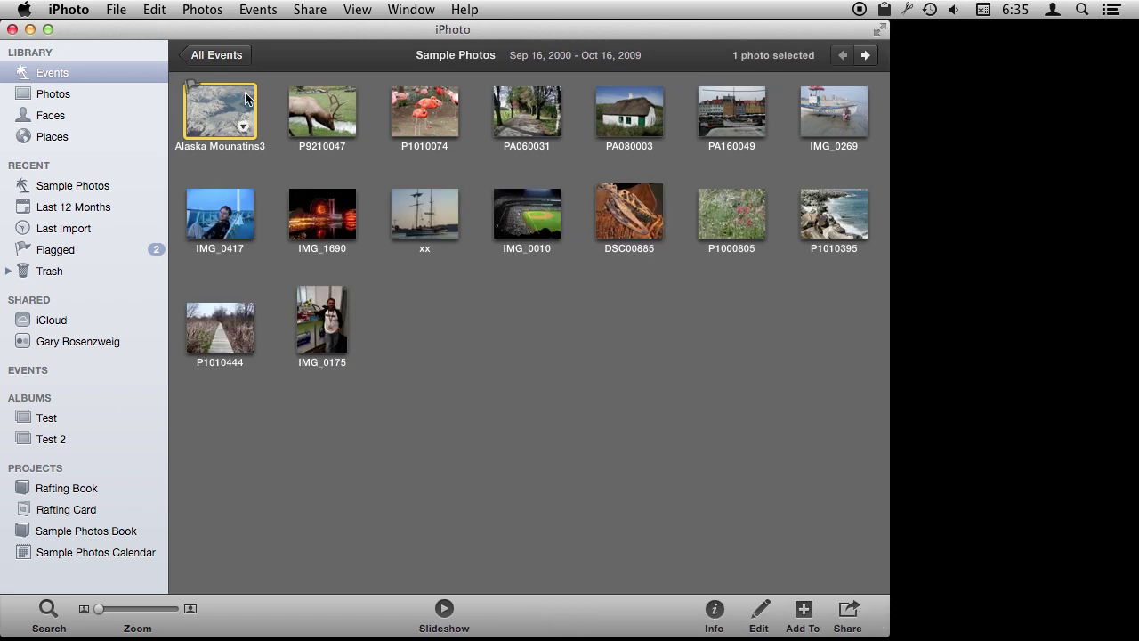
pyautogui.moveTo(233, 114)
pyautogui.moveTo(216, 115); pyautogui.dragTo(1001, 134)
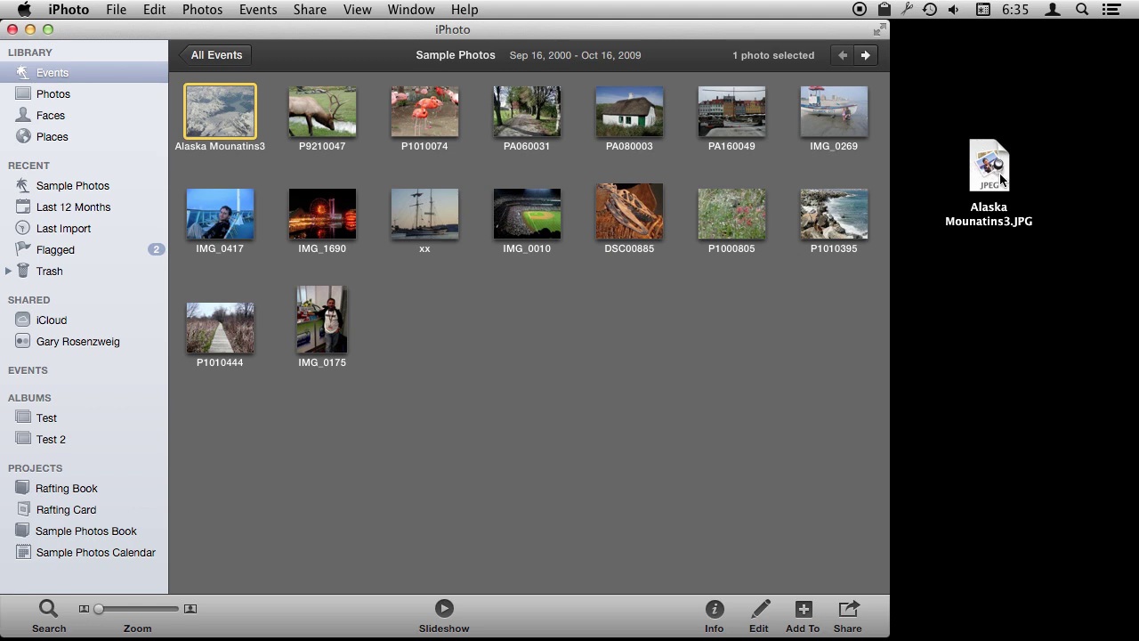
# Copy P9210047, P1010074 and PA060031 to the desktop, then open P1010074 in Preview.
pyautogui.click(334, 108)
pyautogui.hotkey('shift', 'Right')
pyautogui.hotkey('shift', 'Right')
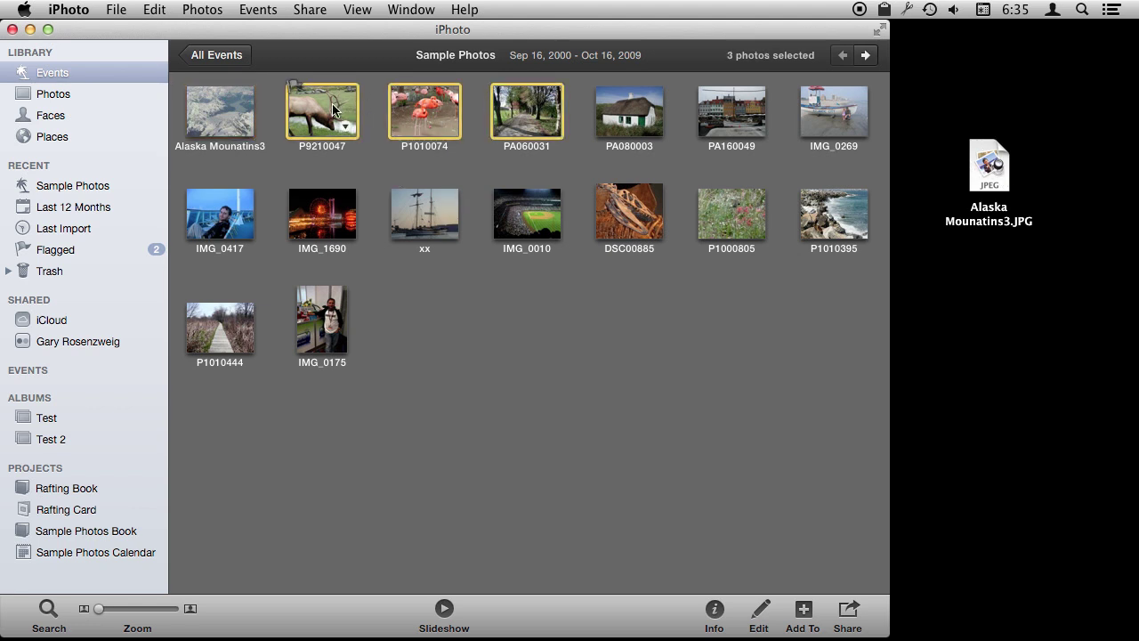
pyautogui.moveTo(333, 109); pyautogui.dragTo(1064, 84)
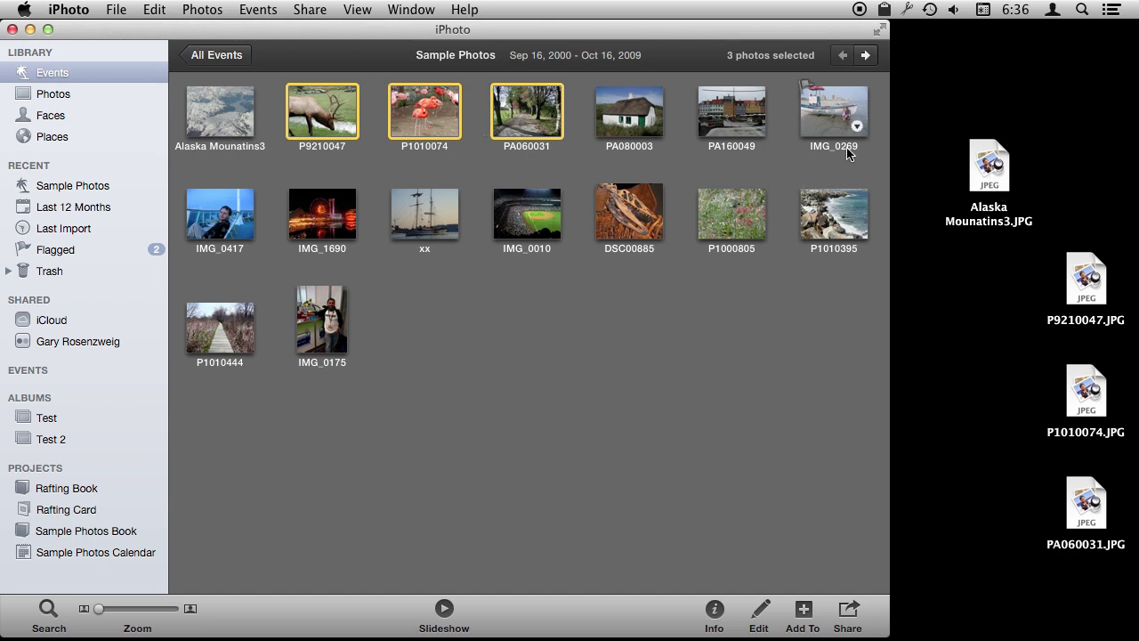
pyautogui.click(445, 122)
pyautogui.moveTo(445, 123); pyautogui.dragTo(467, 619)
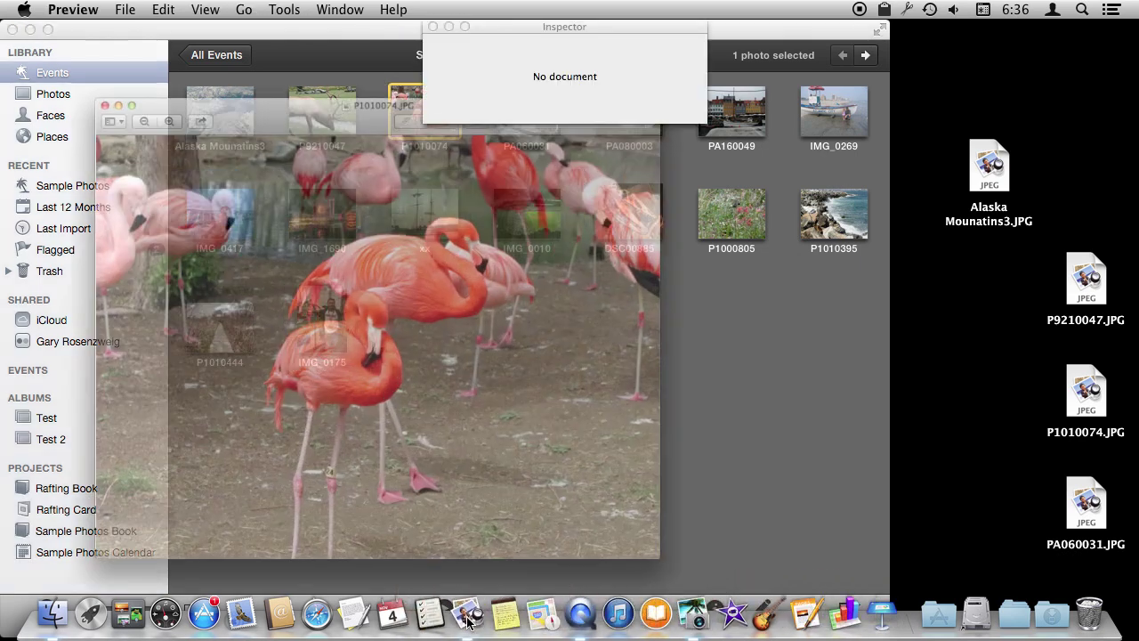